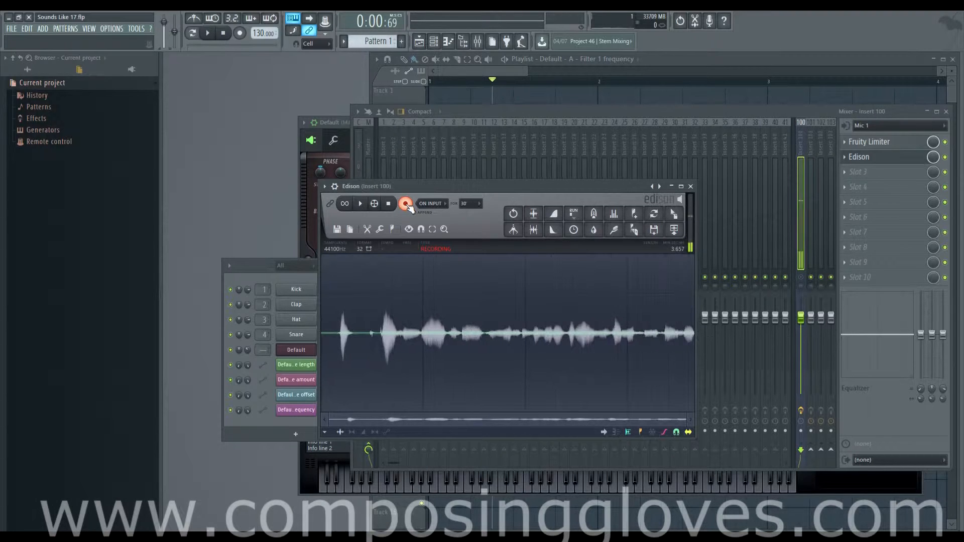
Bring the Harmor synth window to the front above the mixer and turn the phaser mix fully up.
click(300, 167)
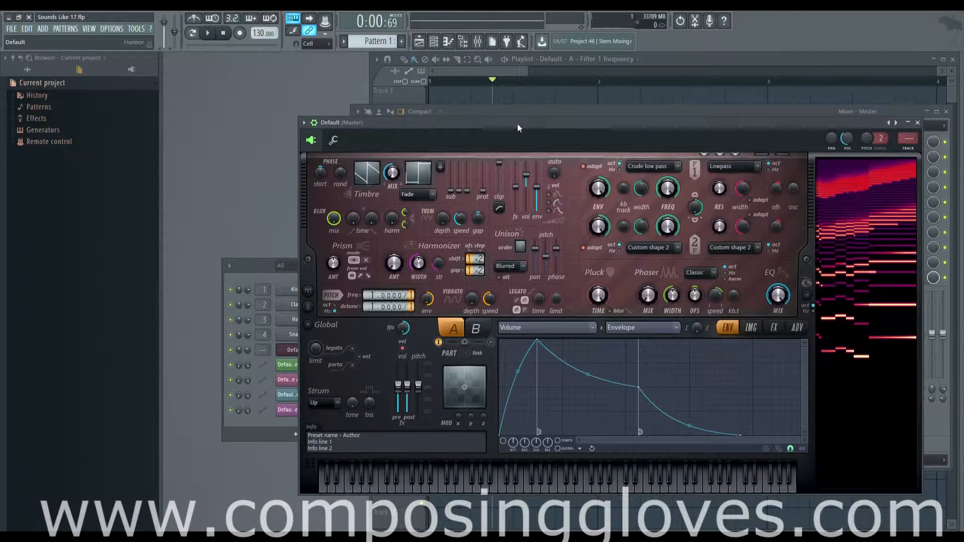
drag(517, 122, 502, 83)
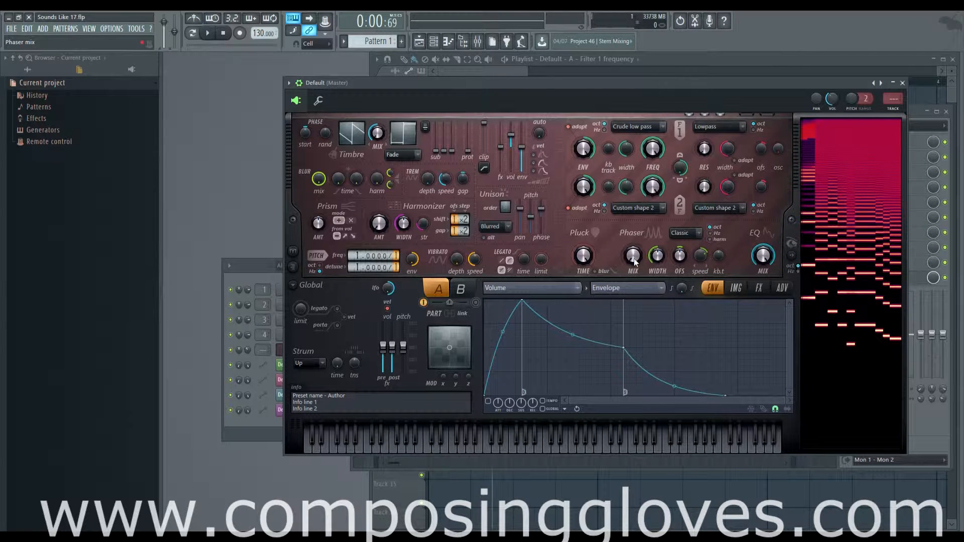
drag(634, 261, 634, 261)
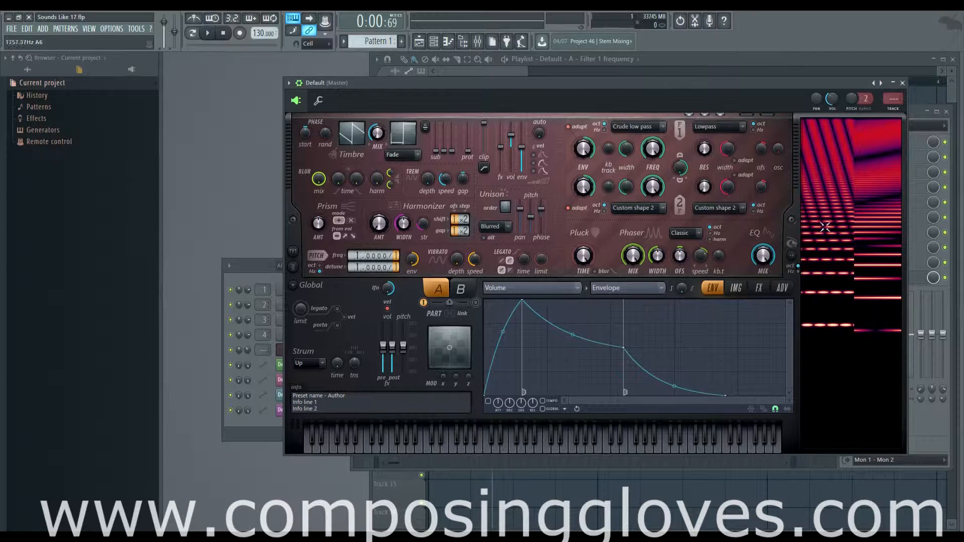
Vary the phaser width and offset while playing an A4 note.
click(470, 444)
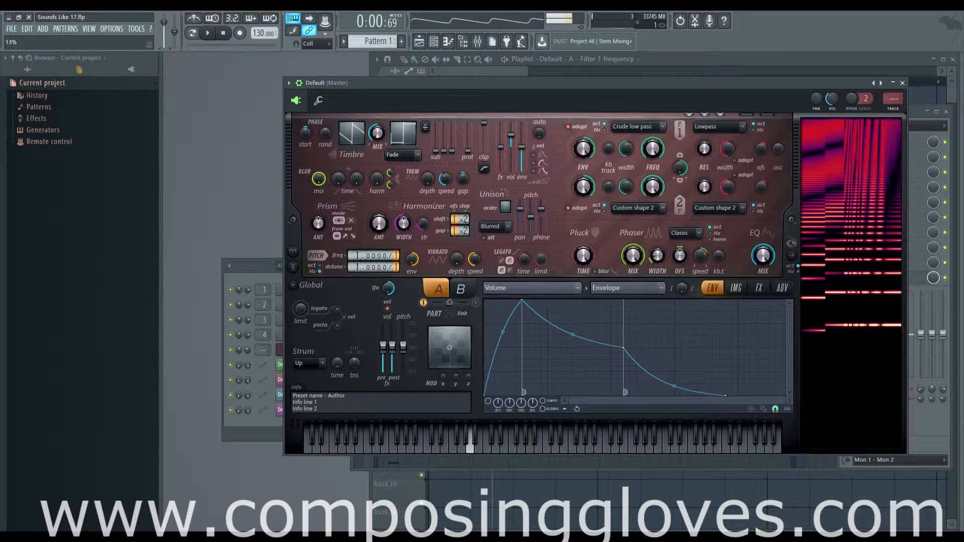
drag(657, 256, 658, 256)
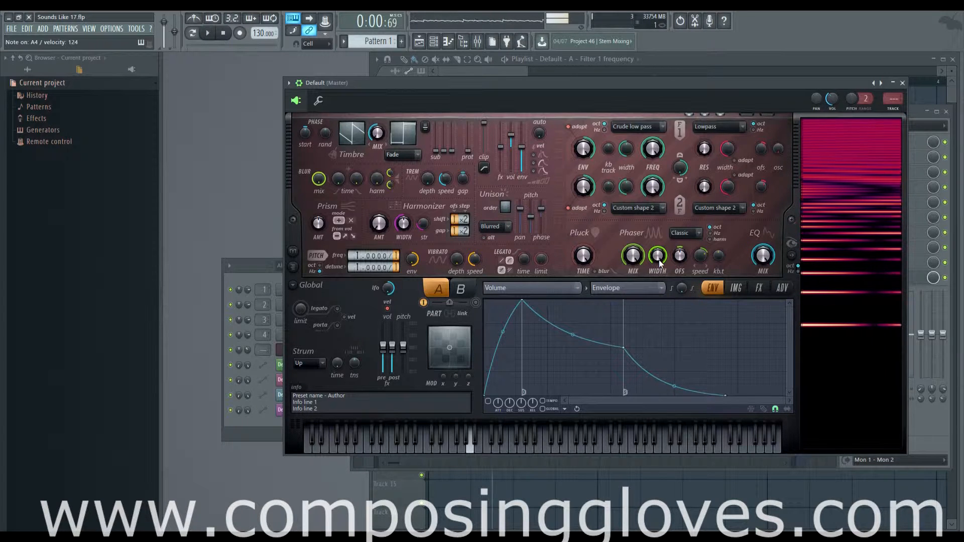
drag(659, 262, 660, 286)
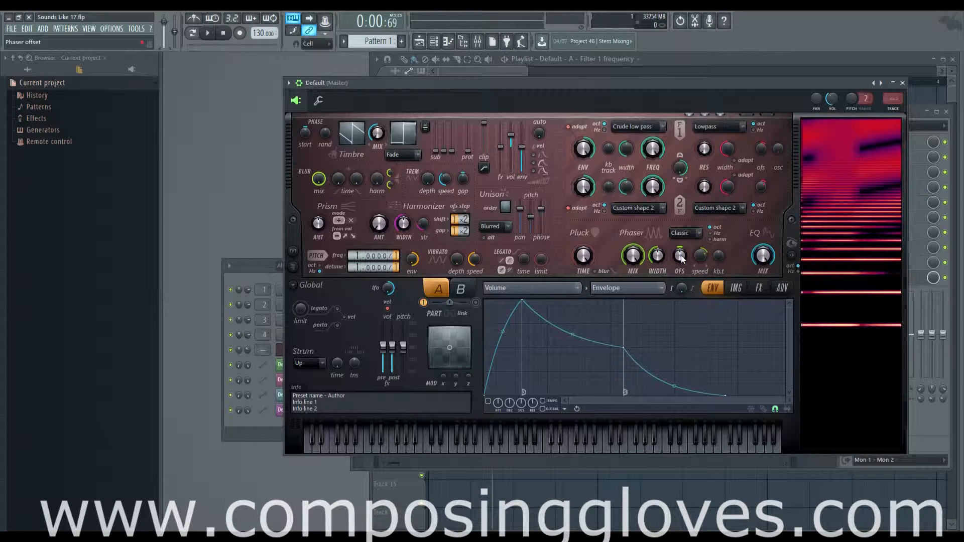
mouse_move(681, 259)
mouse_down()
mouse_move(682, 240)
mouse_move(682, 258)
mouse_up()
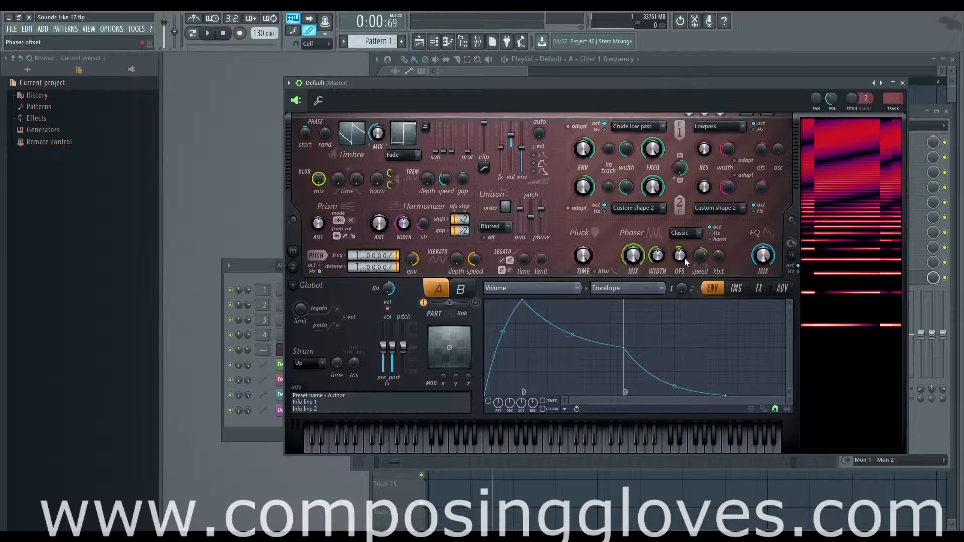
mouse_move(685, 258)
mouse_down()
mouse_move(687, 293)
mouse_move(687, 246)
mouse_move(686, 256)
mouse_up()
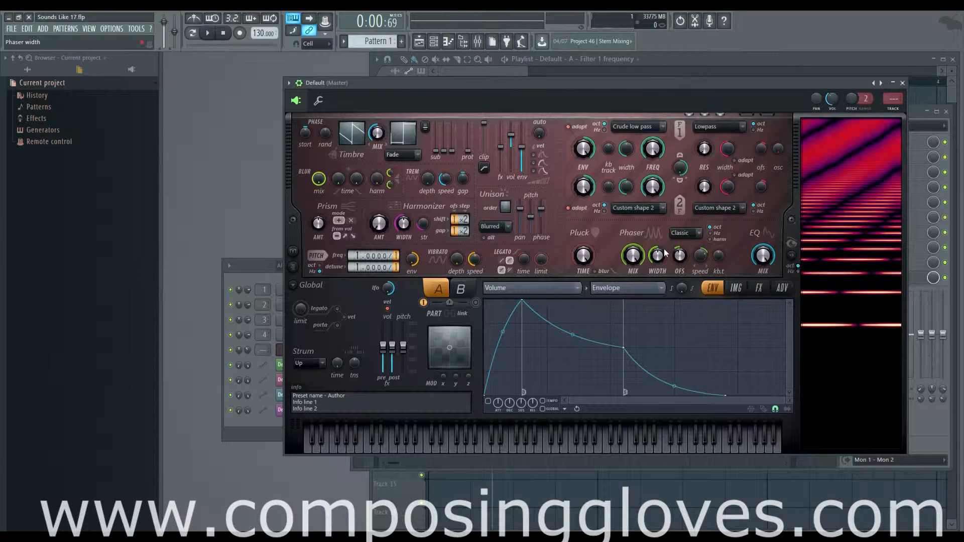
Try the phaser scale in Hz and octaves, finishing on the harmonic scale.
click(710, 233)
click(710, 227)
click(712, 234)
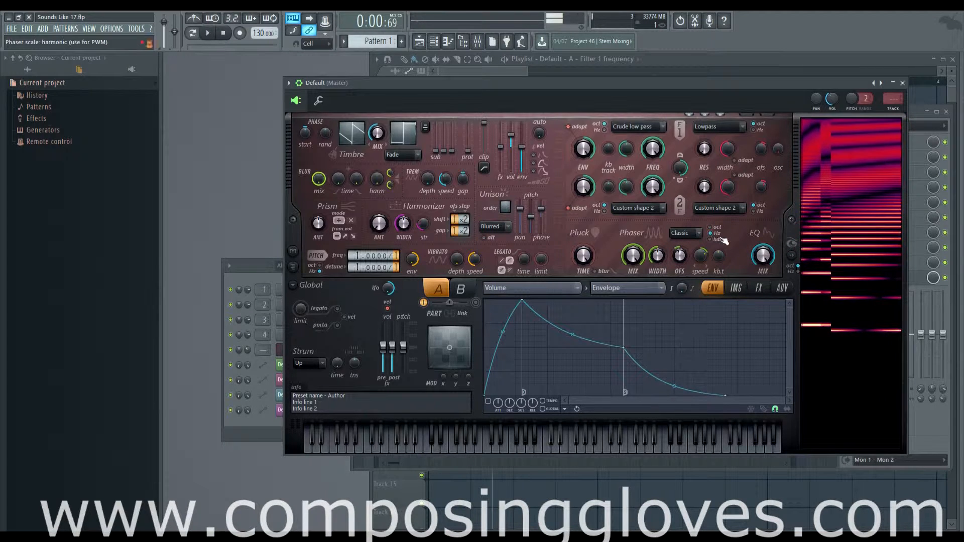
click(721, 240)
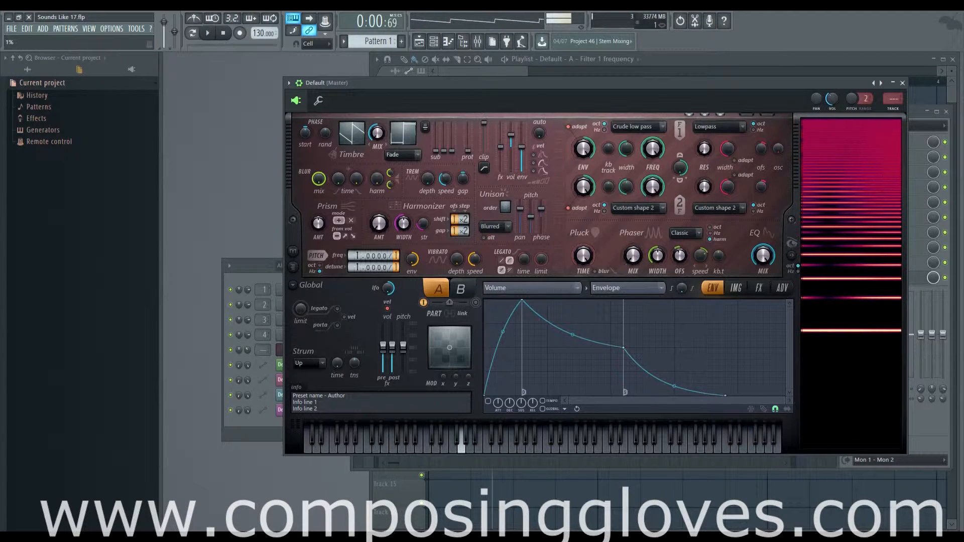
Raise the phaser mix and readjust the phaser width while a note plays.
drag(633, 255, 632, 219)
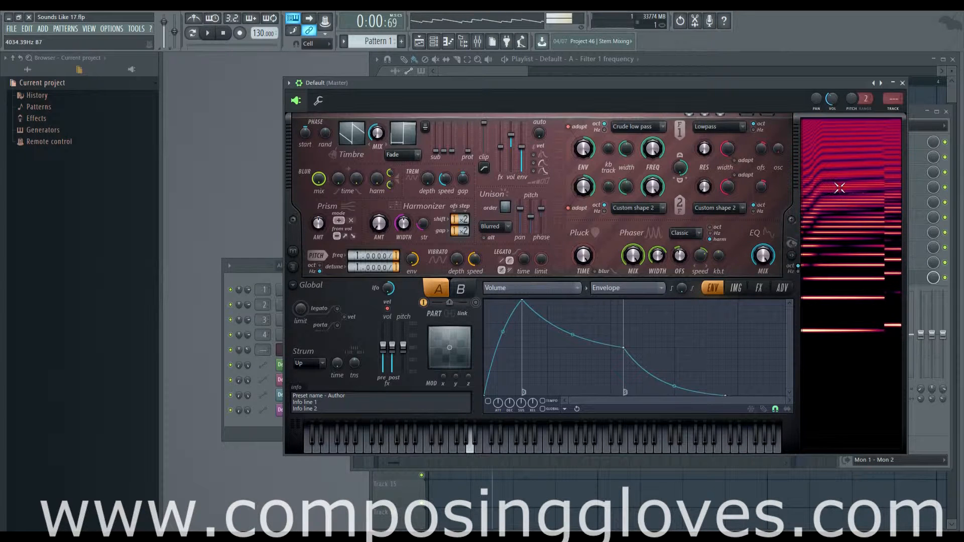
mouse_move(651, 260)
mouse_down()
mouse_move(651, 269)
mouse_move(659, 260)
mouse_up()
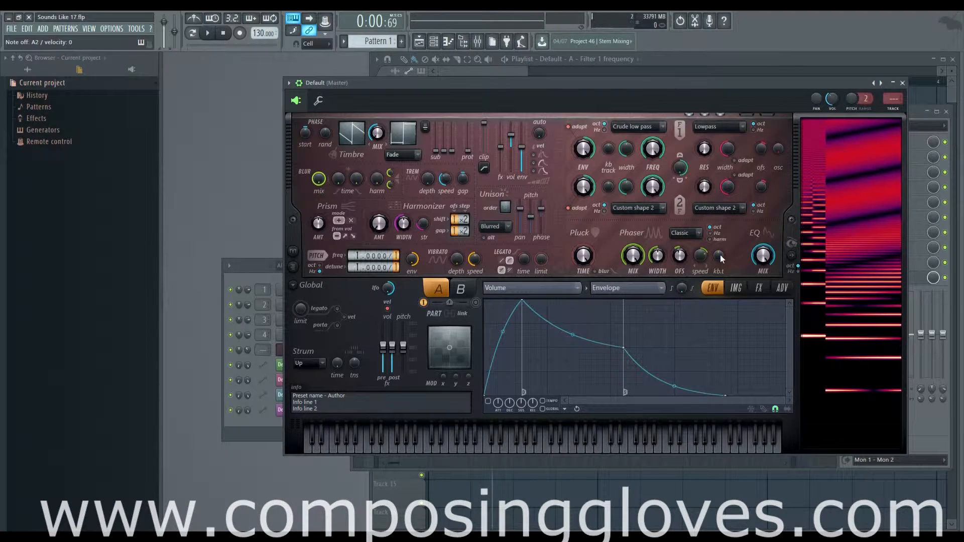
Sweep the phaser's keyboard tracking in both directions while playing notes such as A2, and return it to neutral.
drag(720, 256, 720, 281)
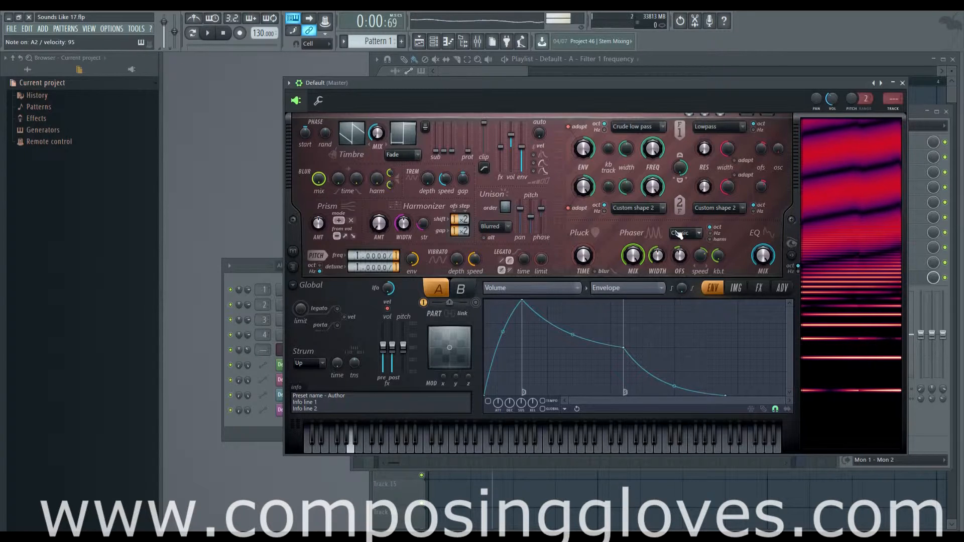
key(n)
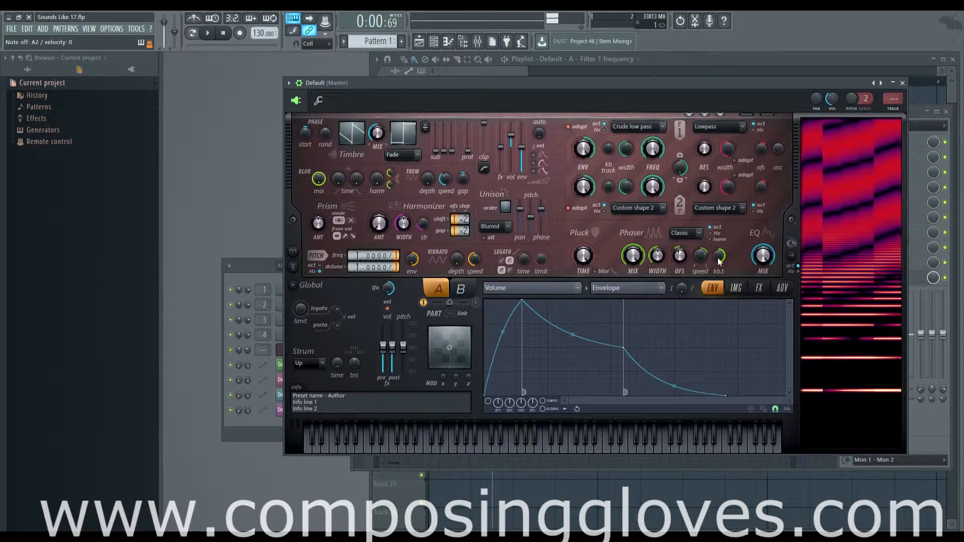
scroll(718, 256, down, 3)
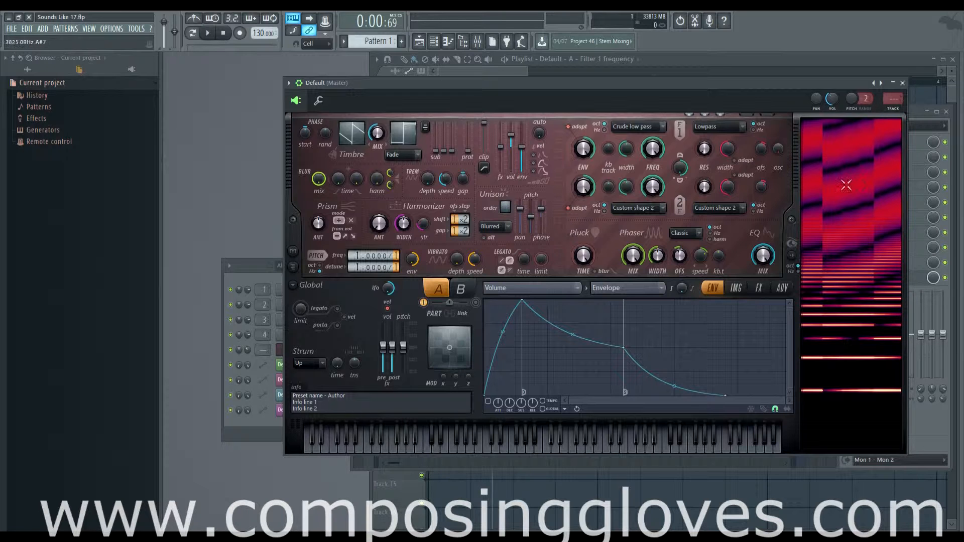
drag(718, 255, 718, 258)
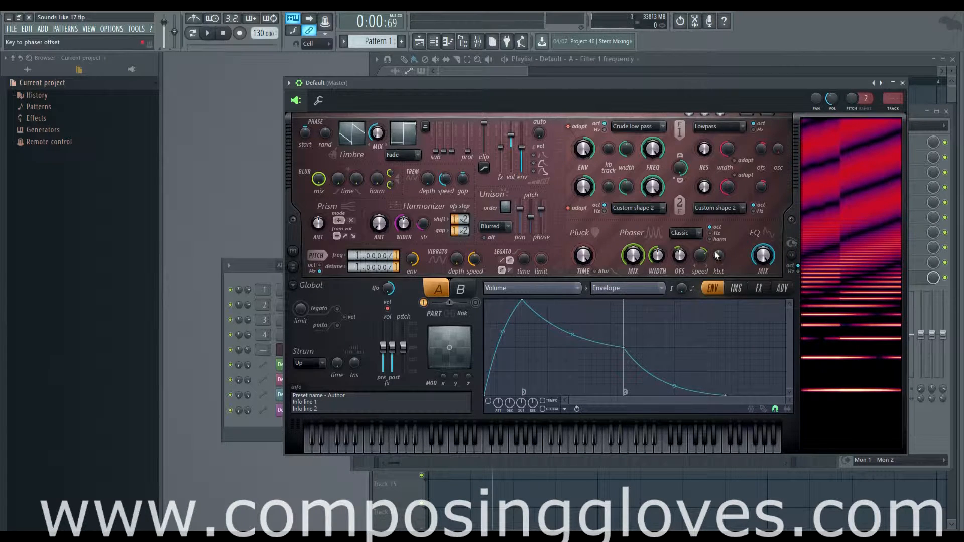
scroll(719, 257, down, 3)
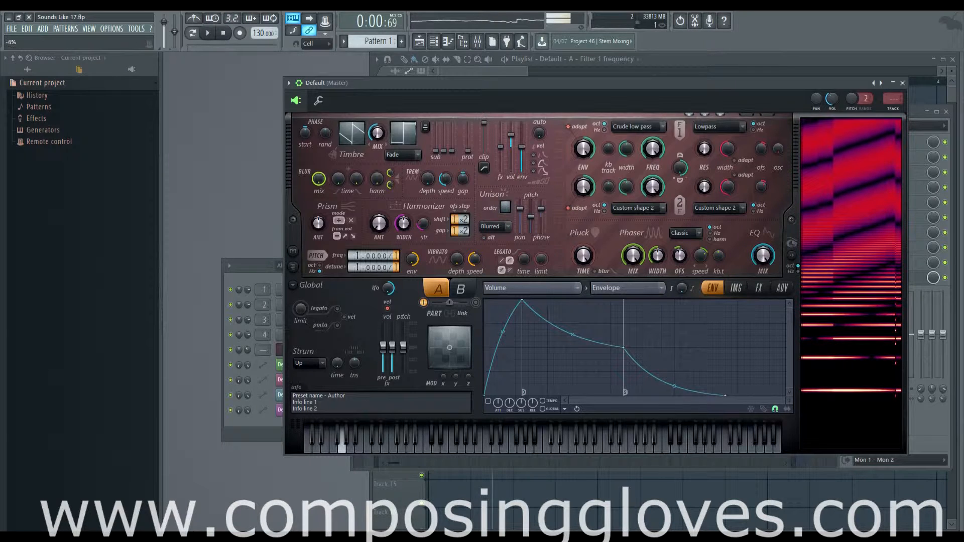
drag(718, 257, 720, 257)
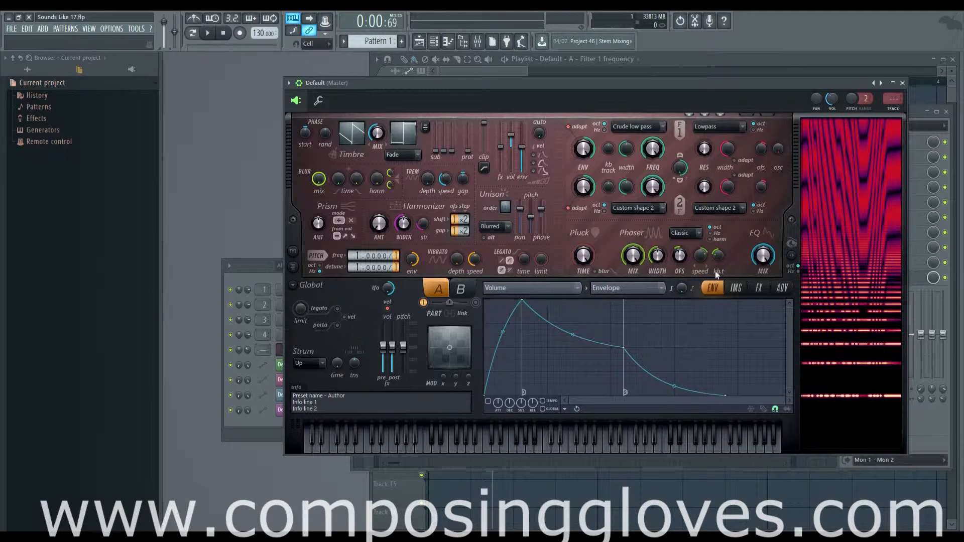
drag(720, 257, 719, 265)
drag(721, 257, 721, 256)
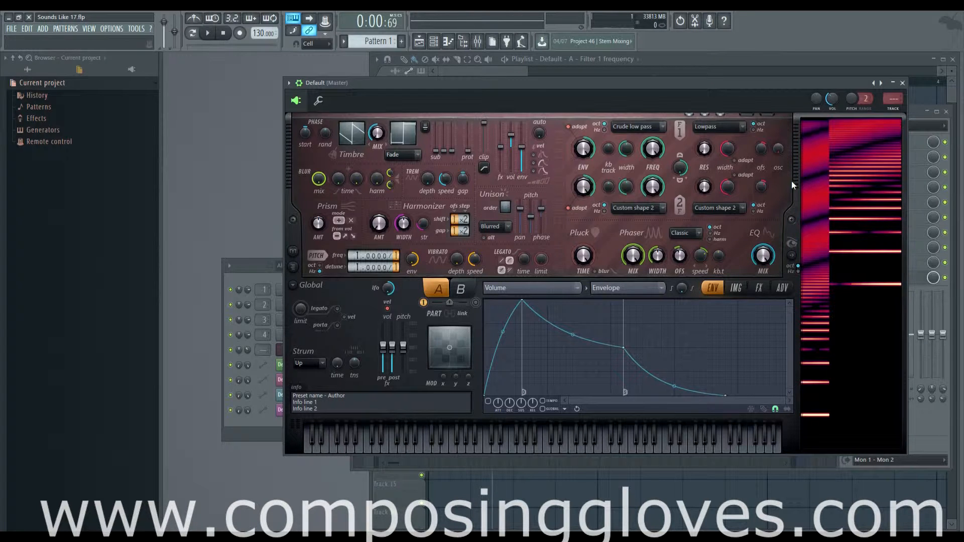
Switch the spectrum display to the Hz scale and test the phaser's keyboard tracking, returning it to neutral.
click(800, 269)
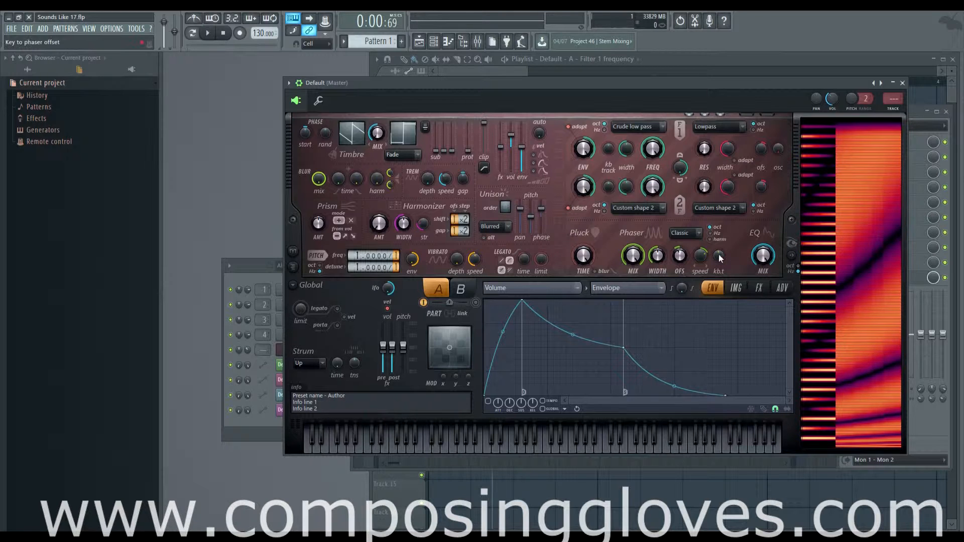
scroll(719, 257, up, 5)
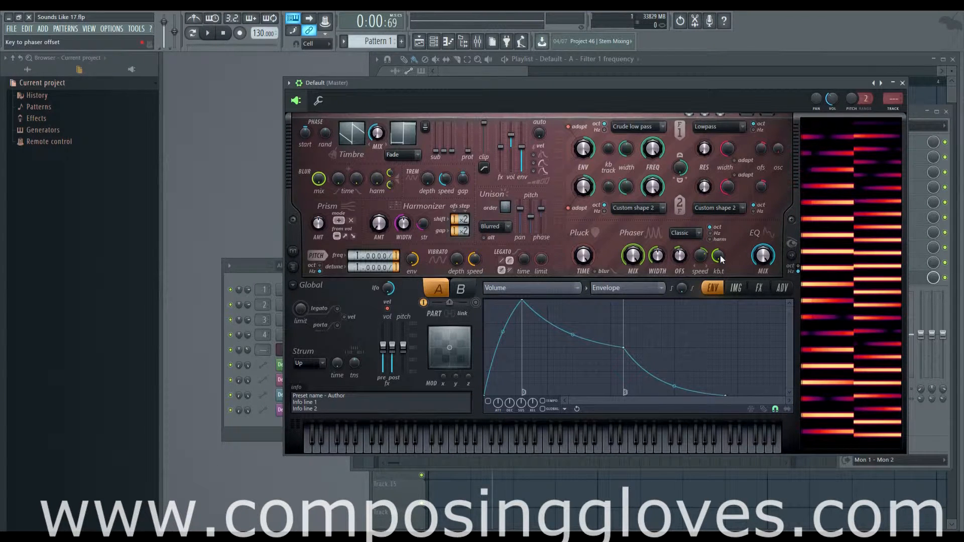
drag(720, 258, 720, 266)
click(695, 235)
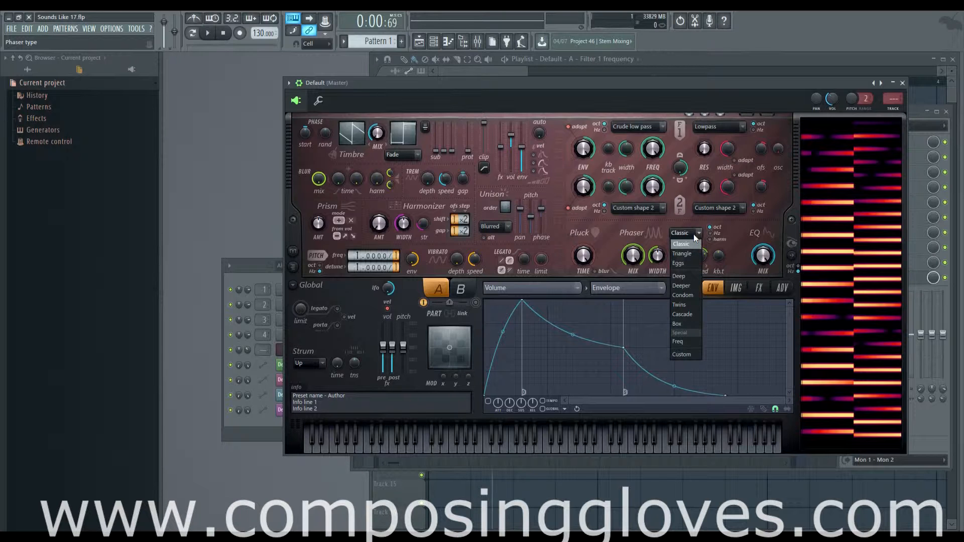
click(739, 237)
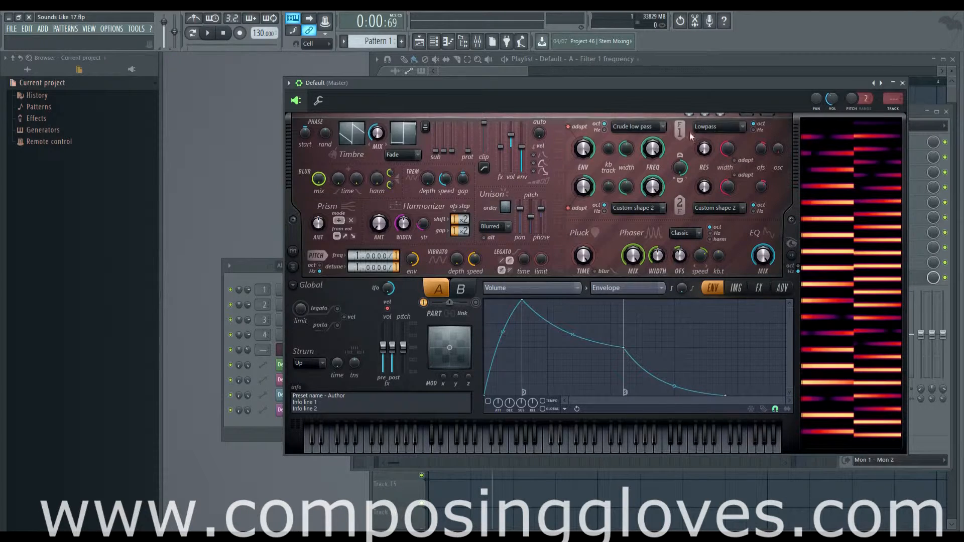
click(738, 128)
click(716, 127)
Audition the Classic and Triangle phaser types with a C4 note.
click(698, 234)
click(690, 244)
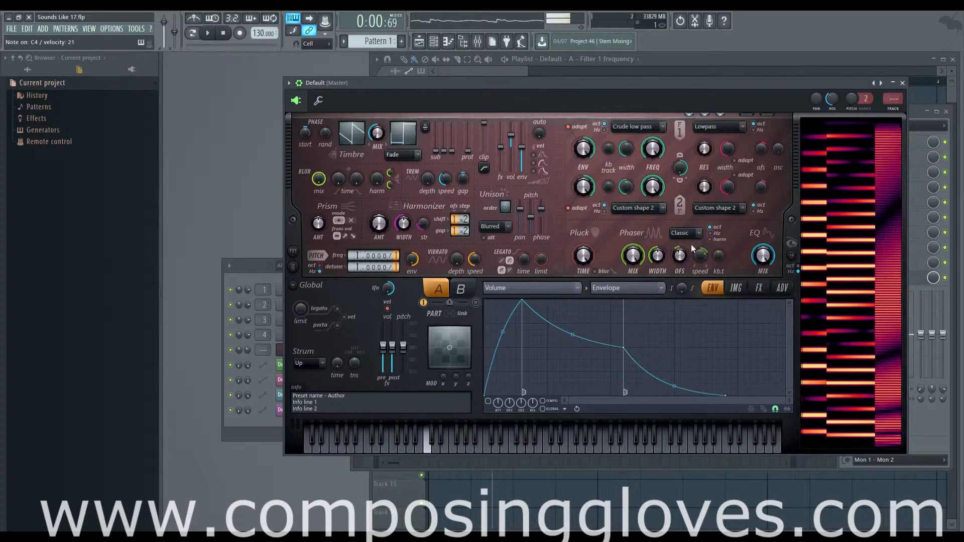
click(687, 234)
click(689, 251)
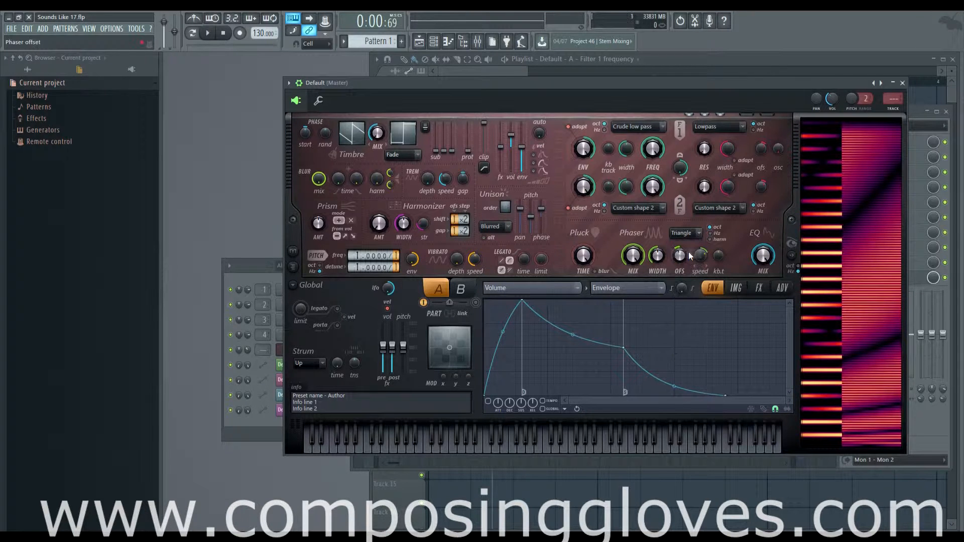
key(z)
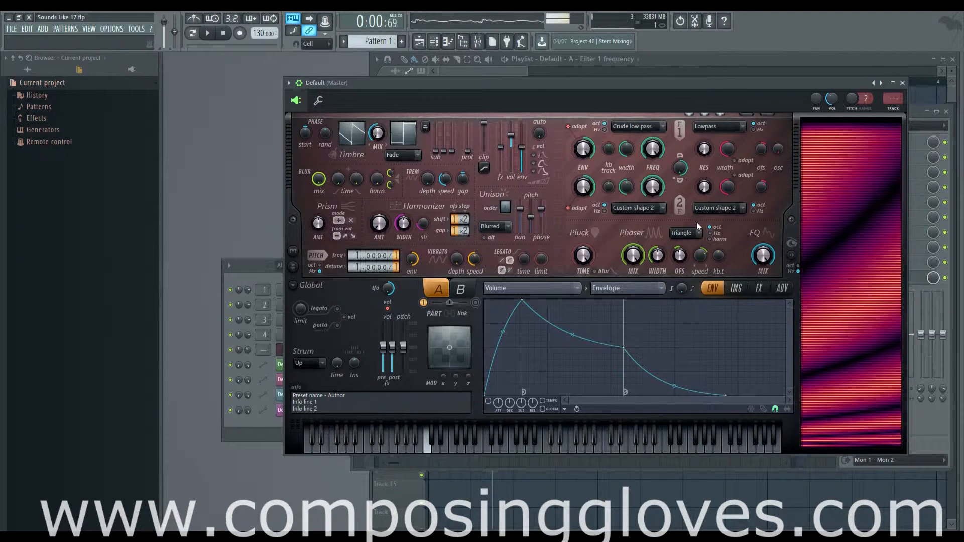
Audition the Eggs and Deep phaser types by playing a test note with each.
click(691, 232)
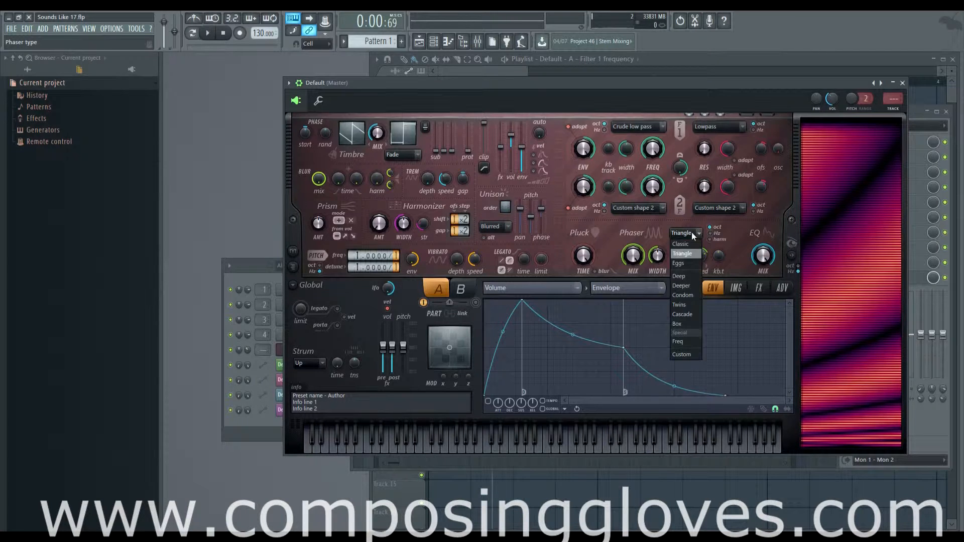
click(693, 264)
key(z)
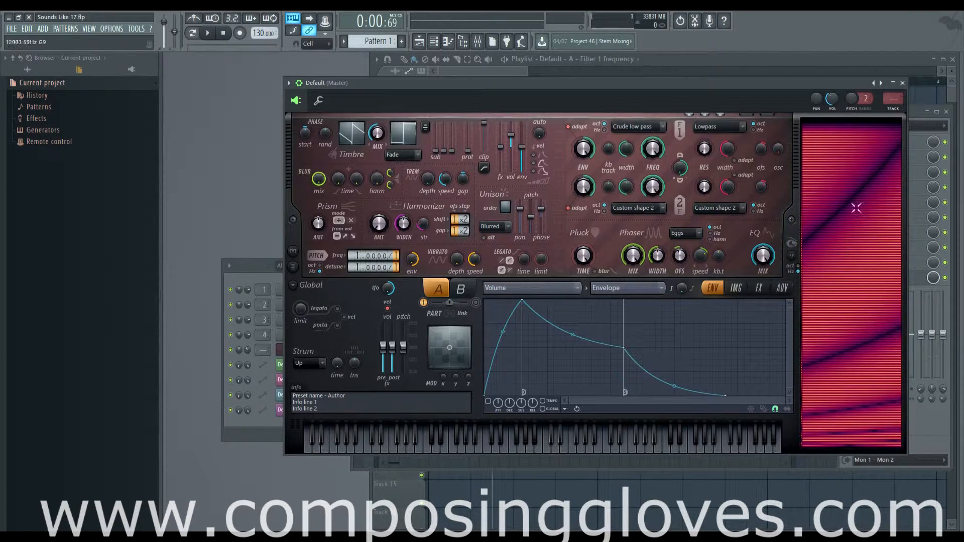
click(686, 232)
click(690, 280)
key(z)
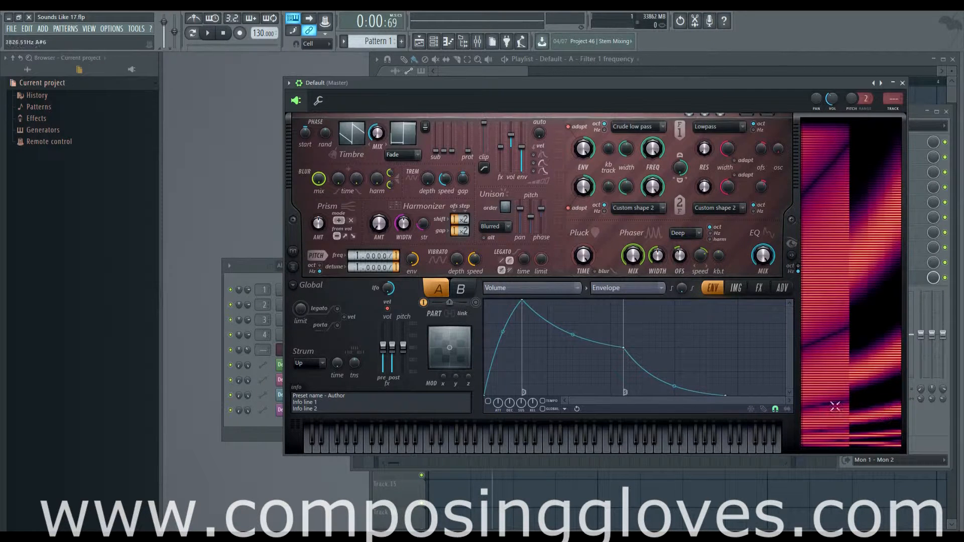
Try the Deeper and Twins phaser types and set the phaser type to Box.
click(692, 232)
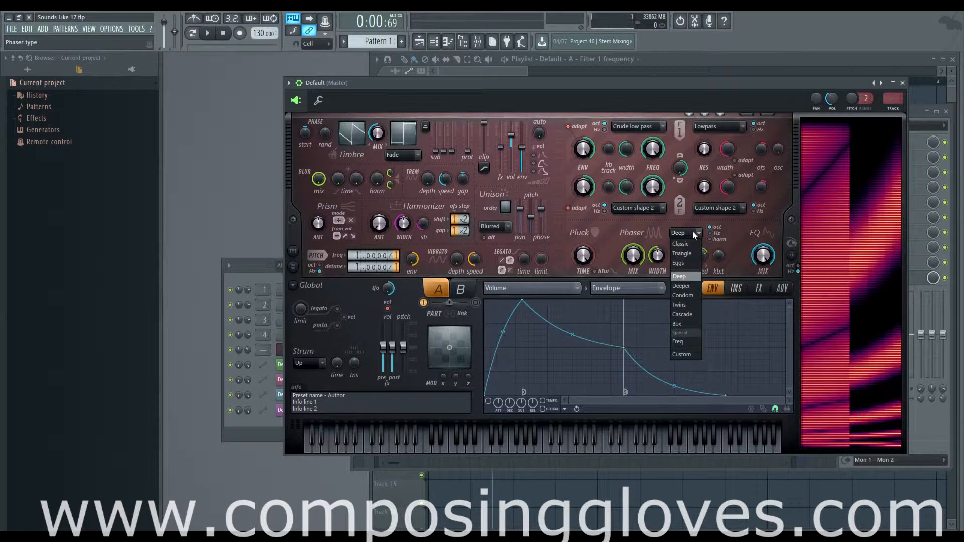
click(691, 285)
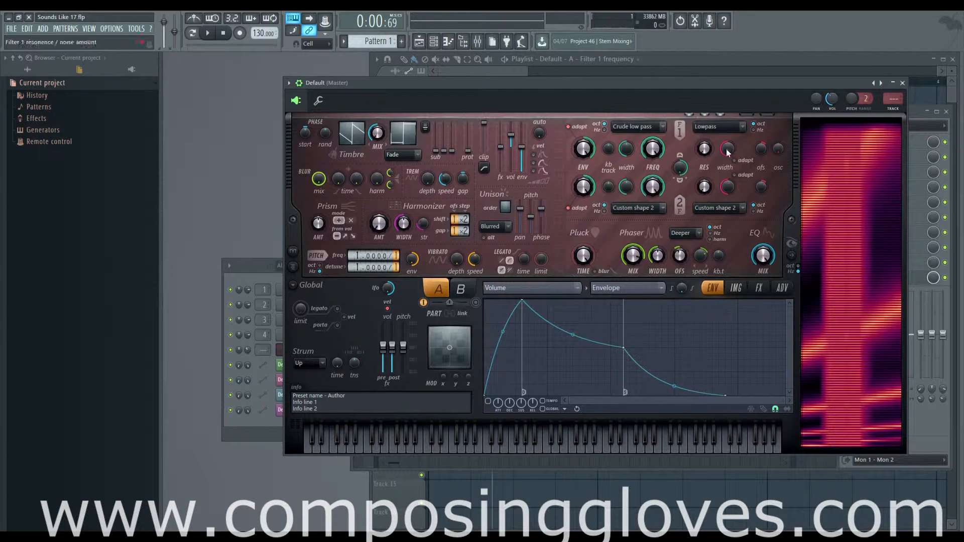
click(695, 230)
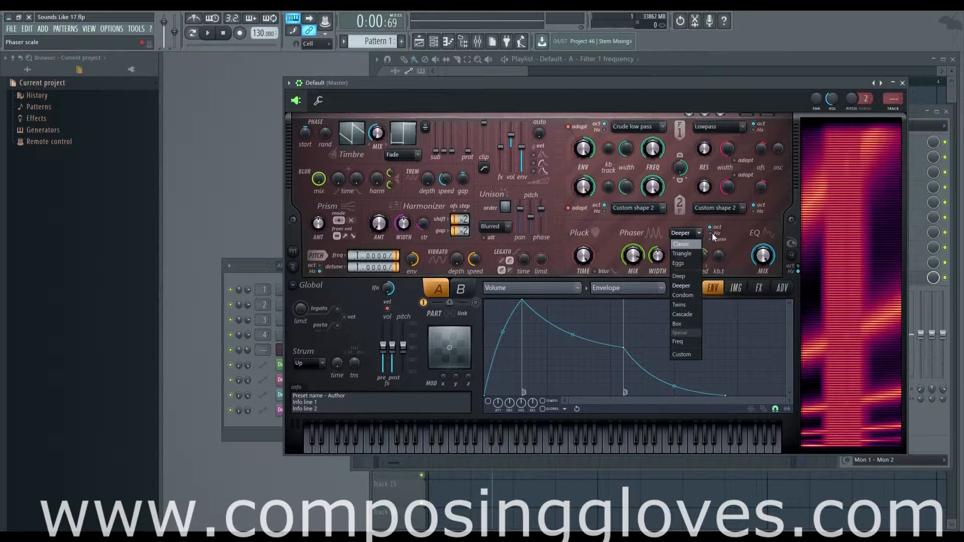
click(695, 307)
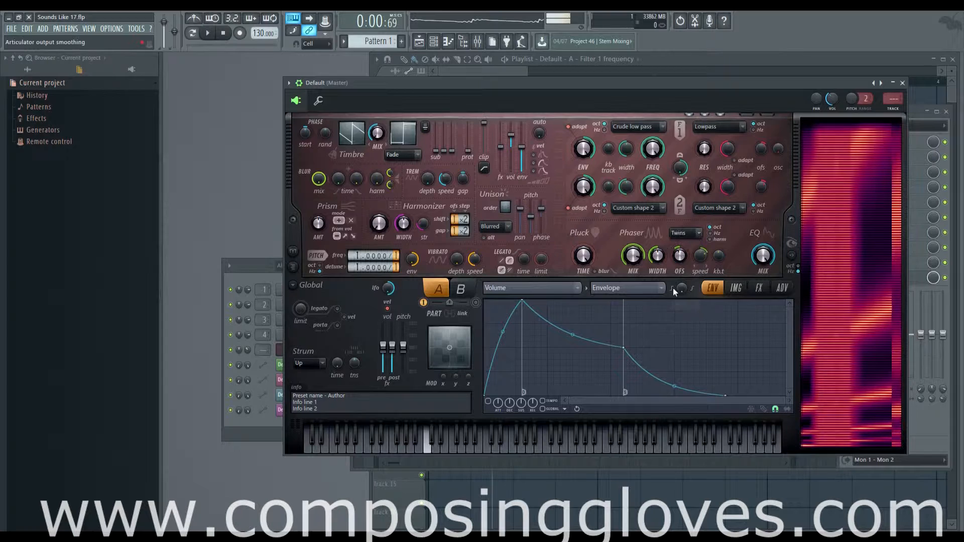
click(686, 232)
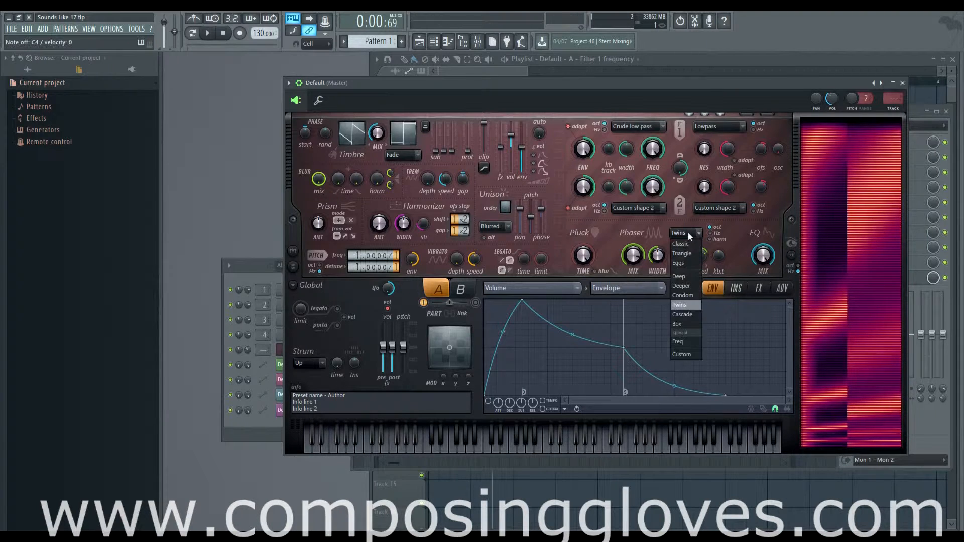
click(693, 326)
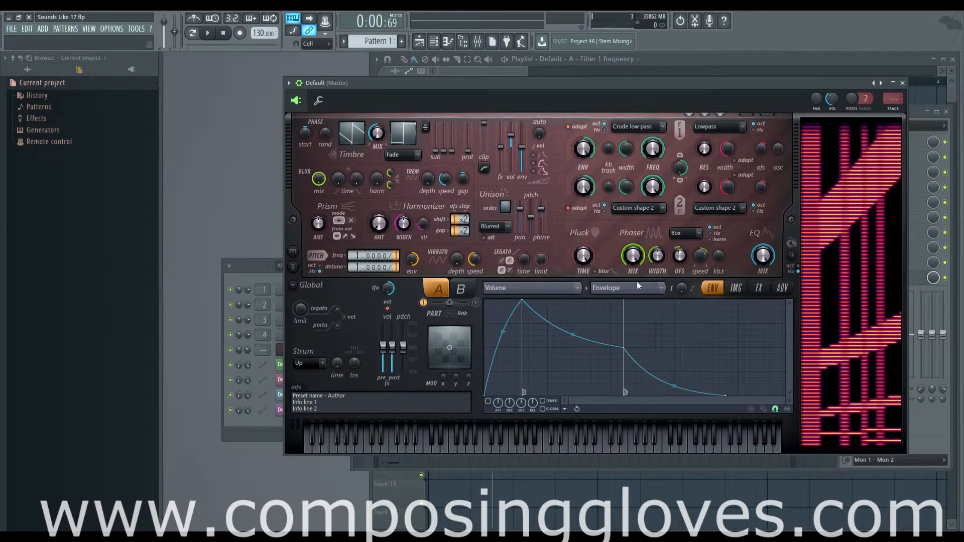
Look through the available phaser types and set the phaser type to Custom.
click(681, 232)
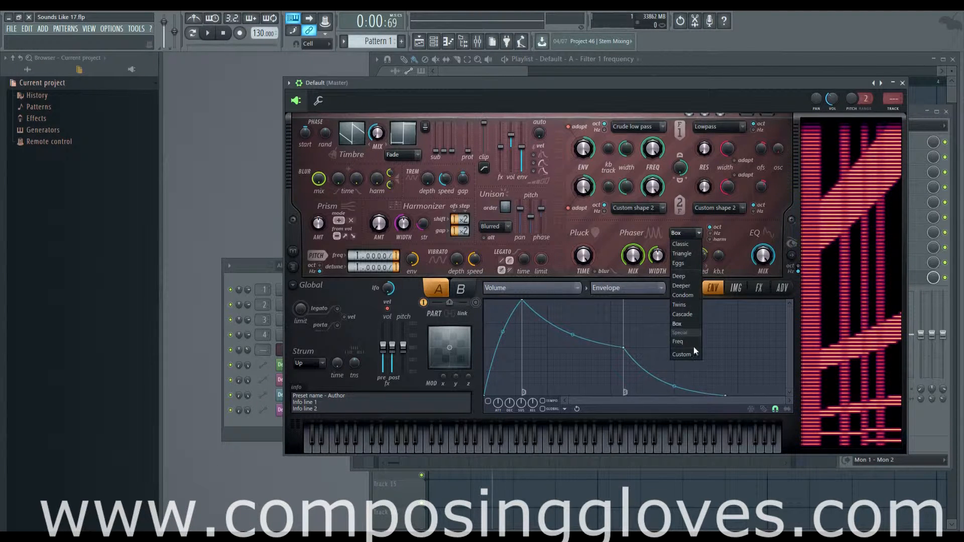
click(588, 259)
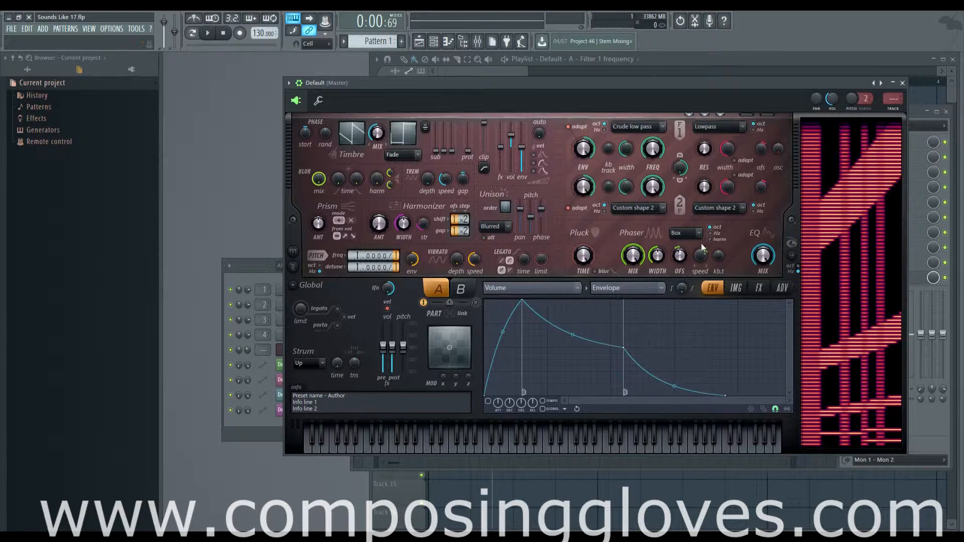
click(688, 233)
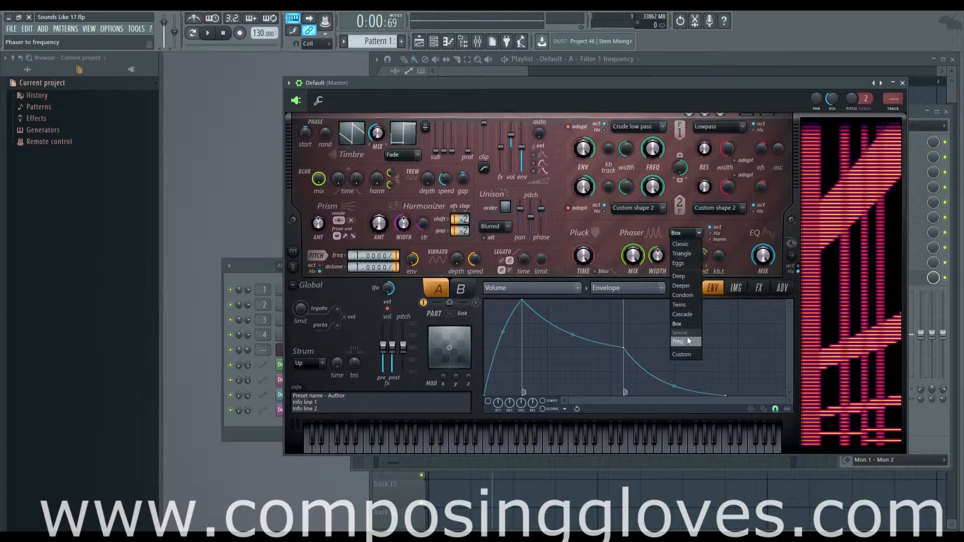
click(691, 355)
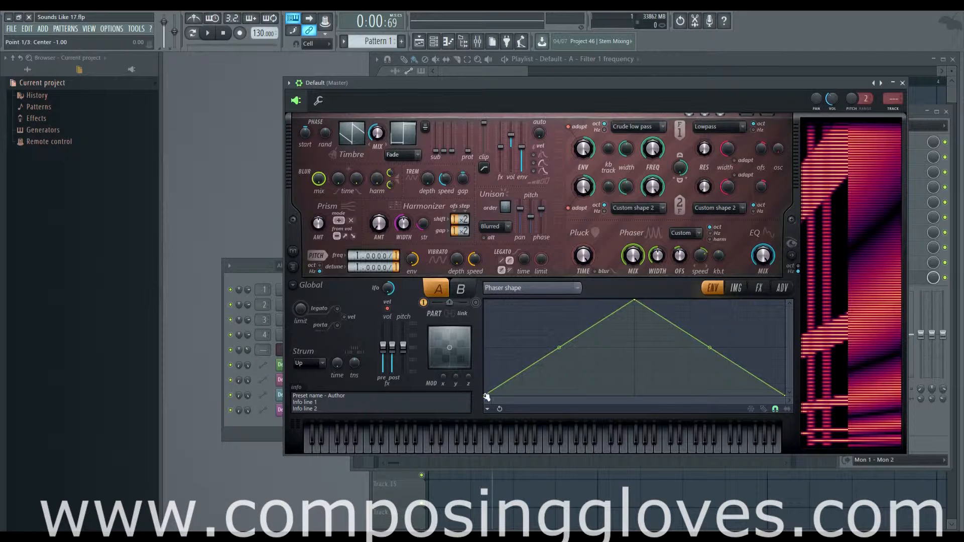
Try raising the phaser shape's starting point, restore it, and bend both slopes into a narrow central peak.
drag(487, 394, 461, 249)
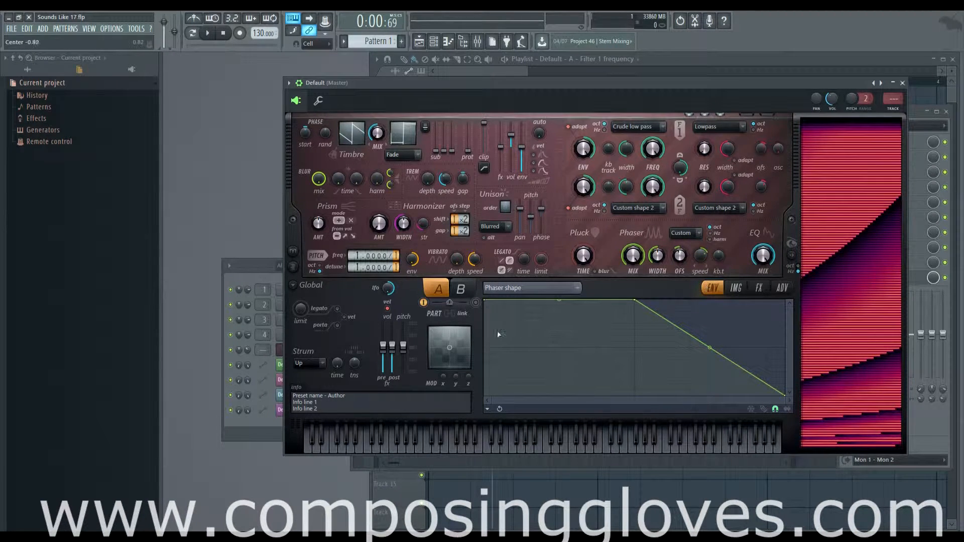
drag(482, 299, 484, 396)
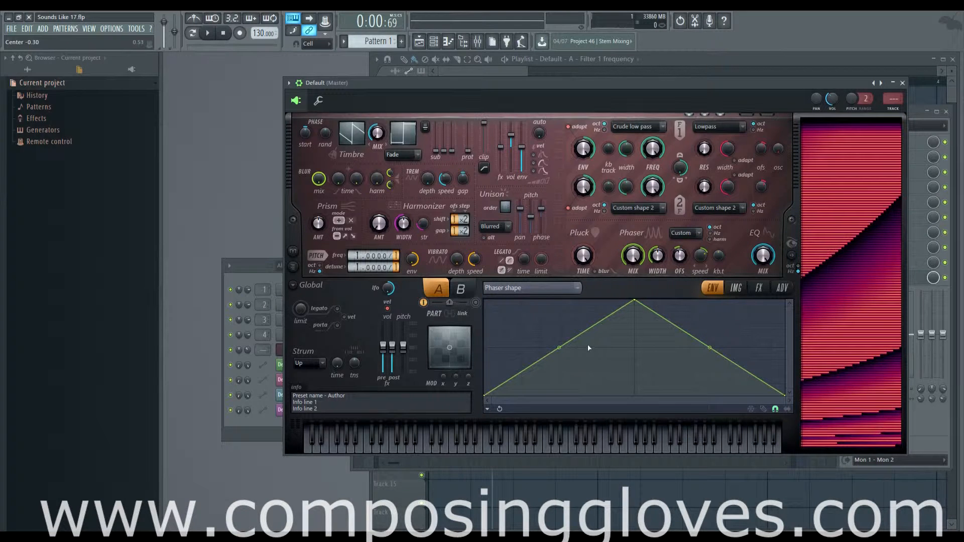
drag(559, 347, 718, 389)
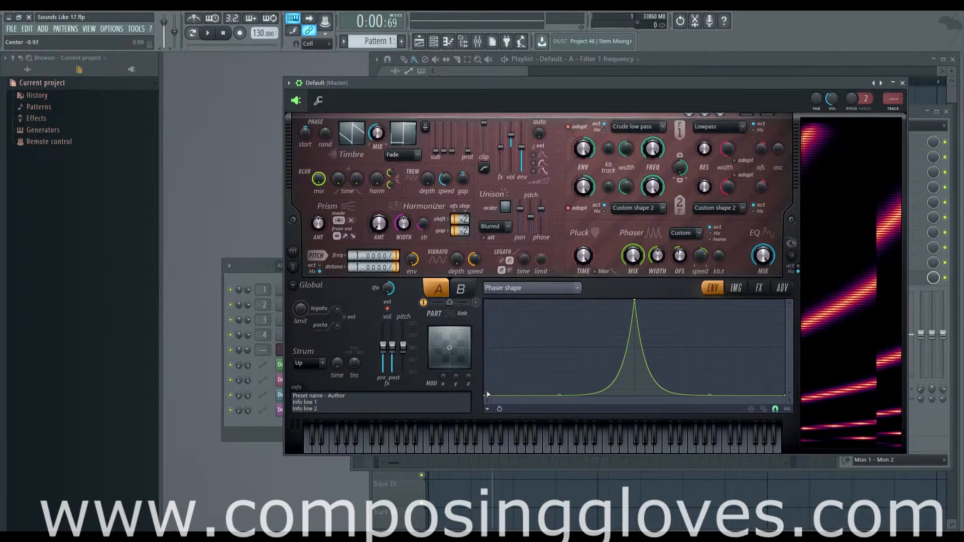
Invert the phaser shape into a central notch and soften the slope after the notch.
drag(488, 396, 638, 395)
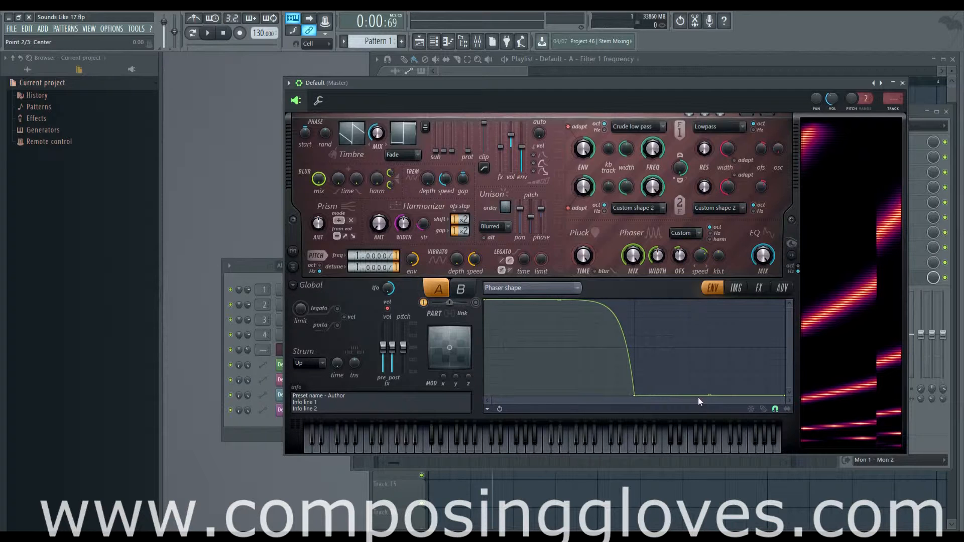
drag(786, 396, 777, 274)
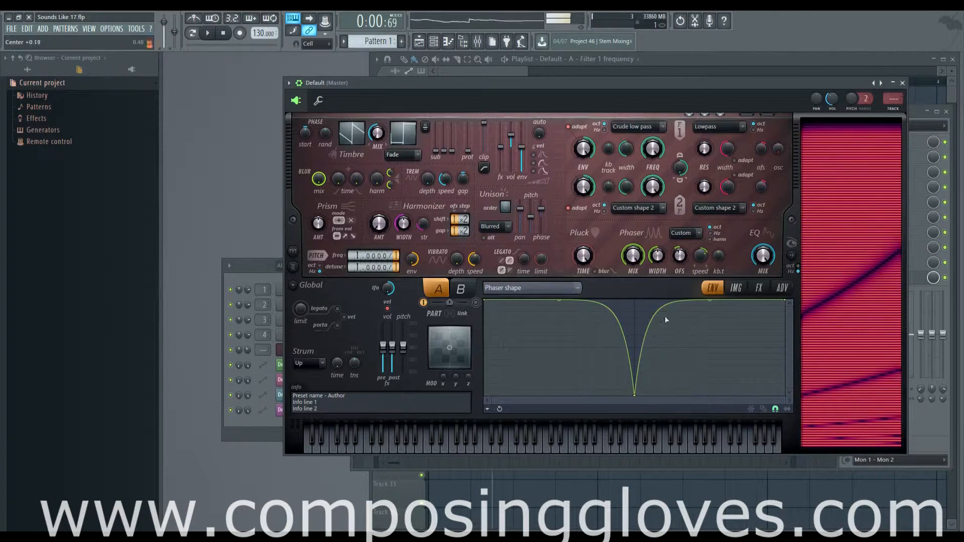
drag(708, 300, 714, 338)
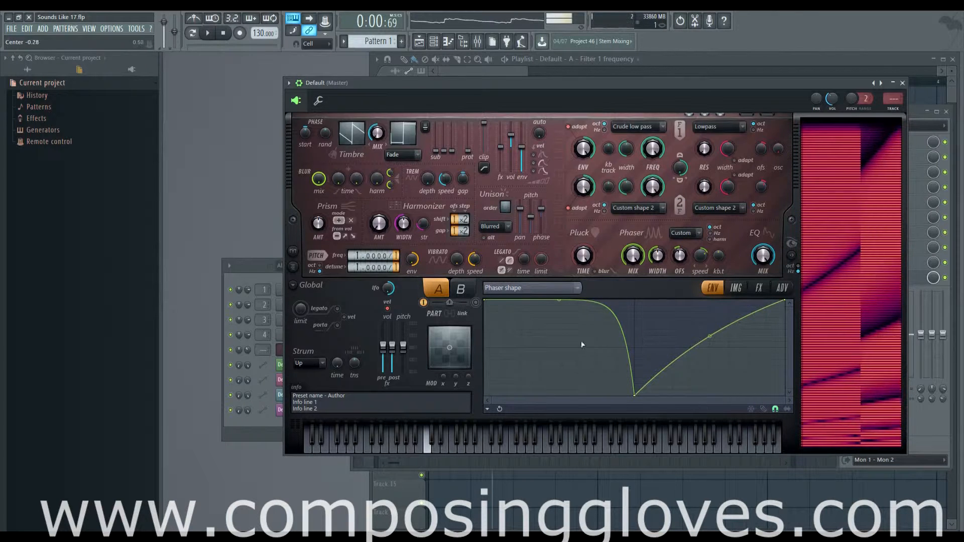
Add three points to the phaser shape and raise its centre point to just above mid-height.
right_click(540, 354)
right_click(596, 389)
right_click(747, 378)
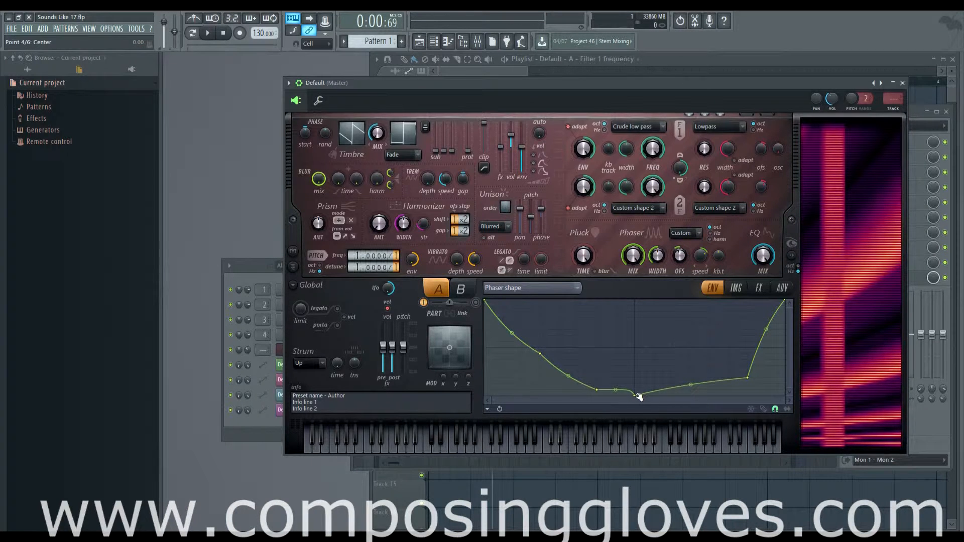
drag(638, 397, 635, 341)
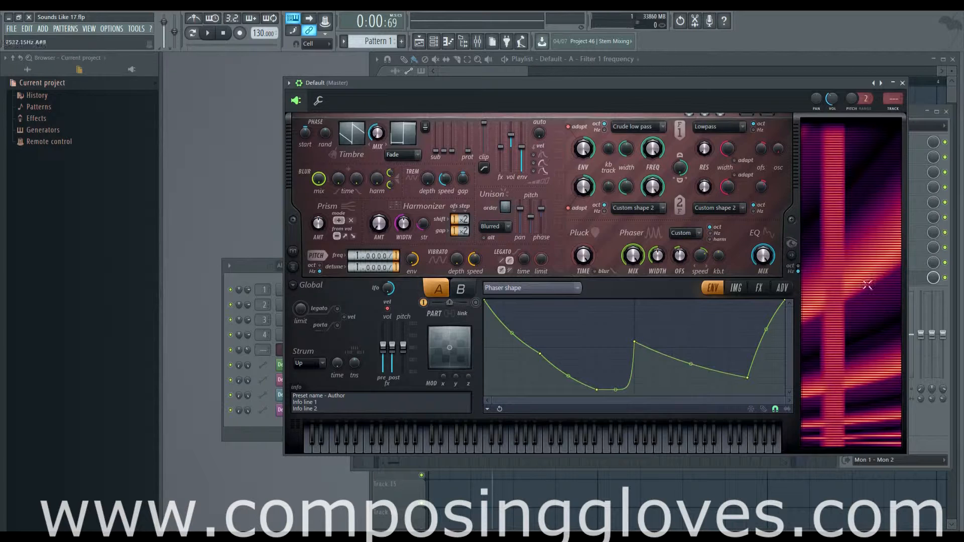
Flatten the phaser shape by raising all its points to the maximum, and set the phaser type to Freq.
click(691, 234)
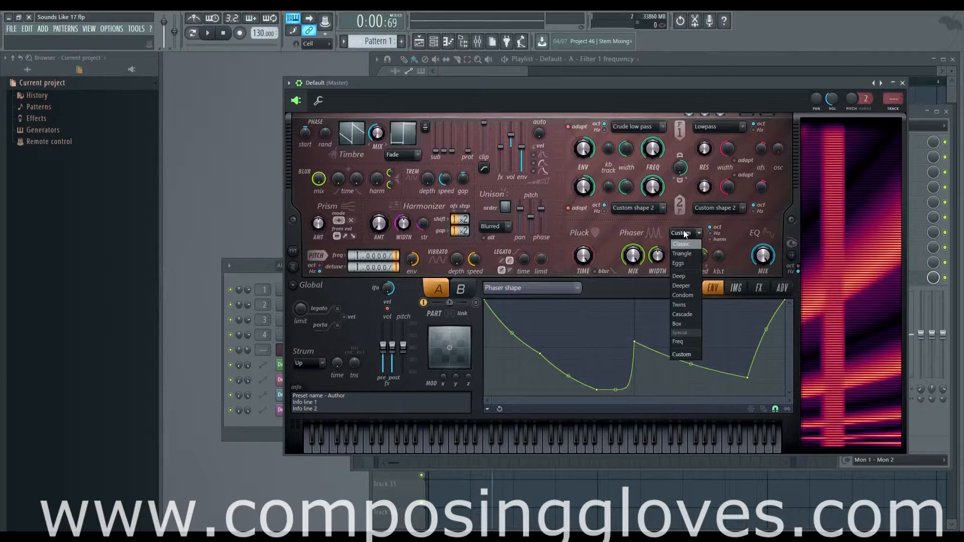
click(683, 230)
drag(596, 389, 597, 300)
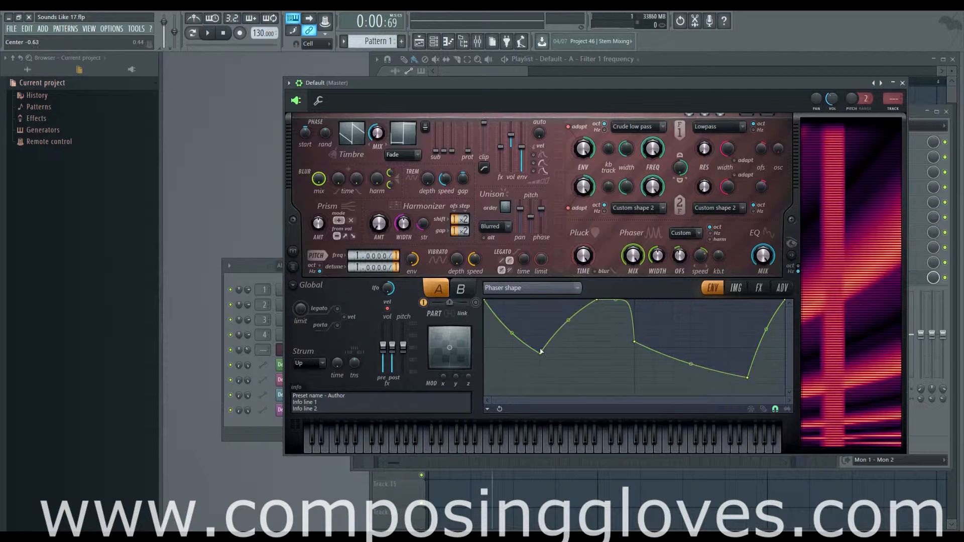
drag(538, 353, 522, 300)
drag(635, 345, 636, 259)
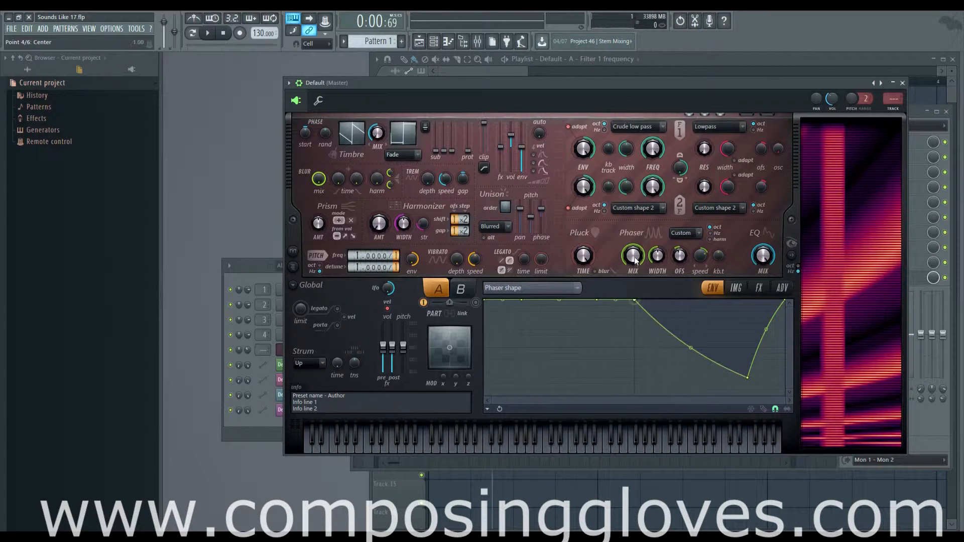
drag(748, 378, 747, 300)
click(685, 232)
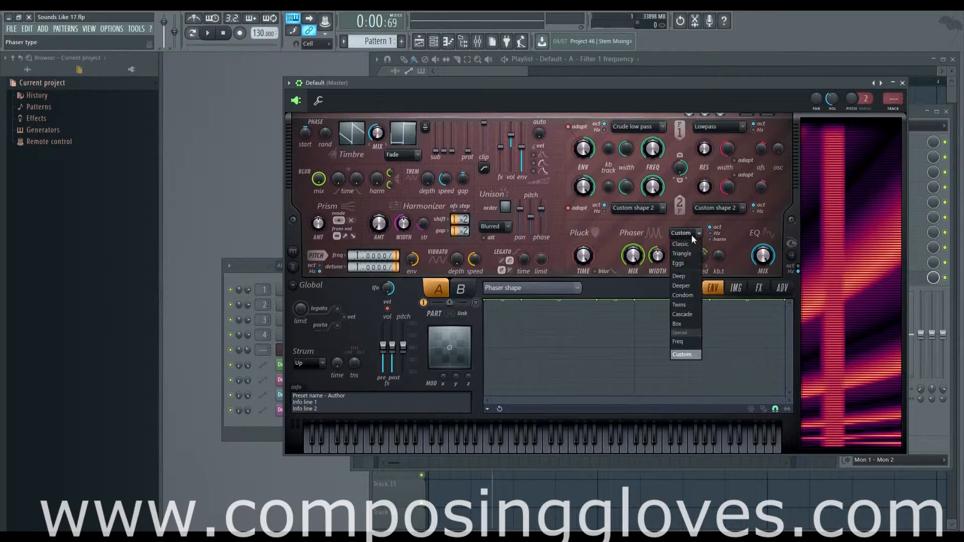
click(691, 344)
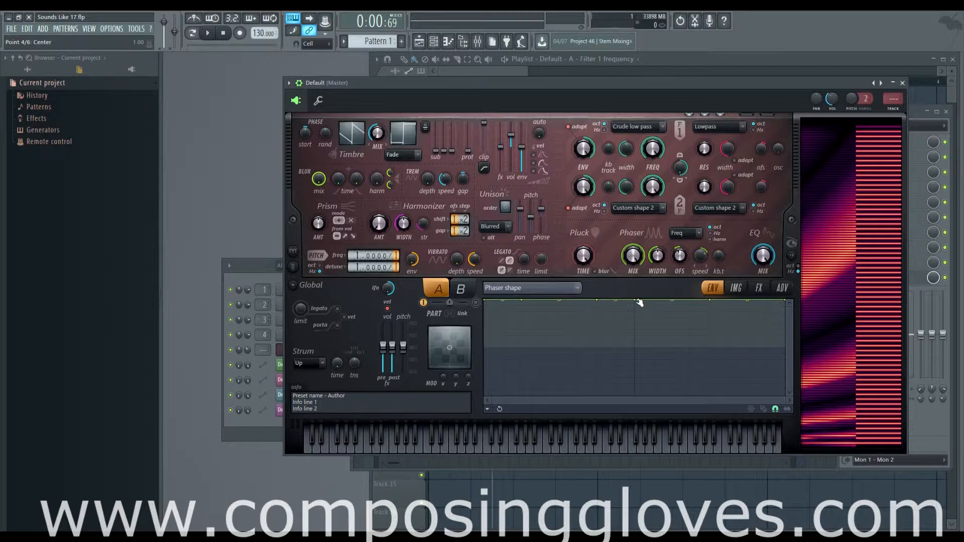
Lower the phaser shape's centre point and delete the point just before it, easing the slope into a shallow dip.
drag(637, 303, 634, 329)
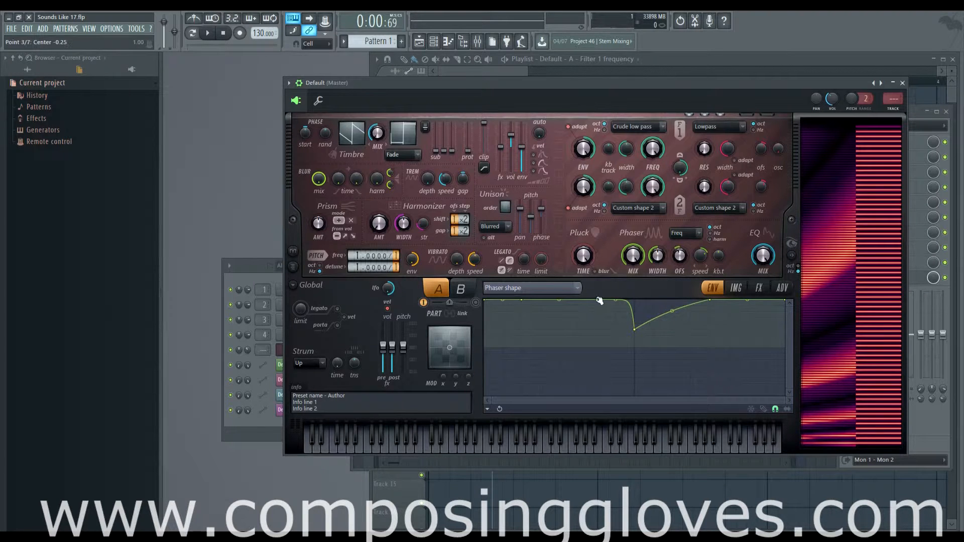
right_click(597, 299)
click(612, 315)
right_click(598, 300)
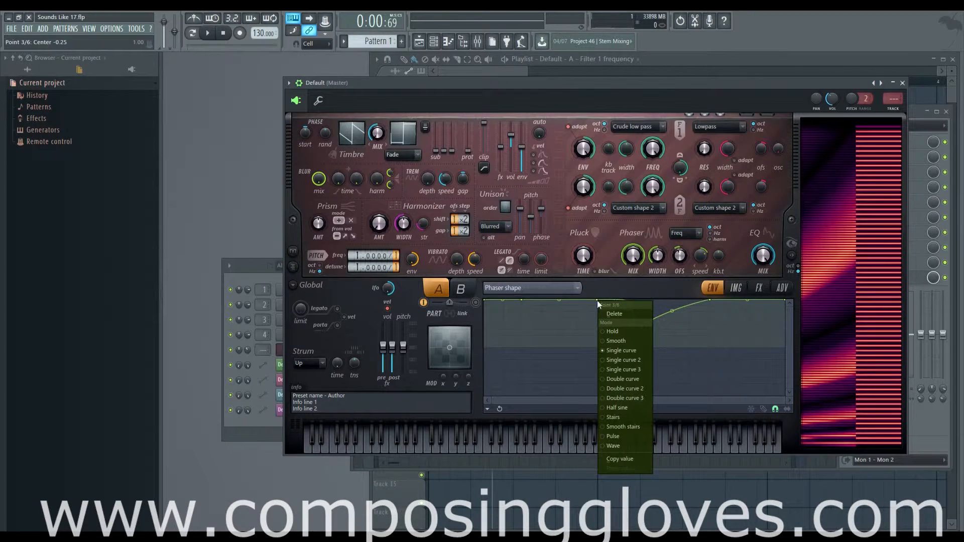
click(611, 315)
drag(578, 300, 578, 315)
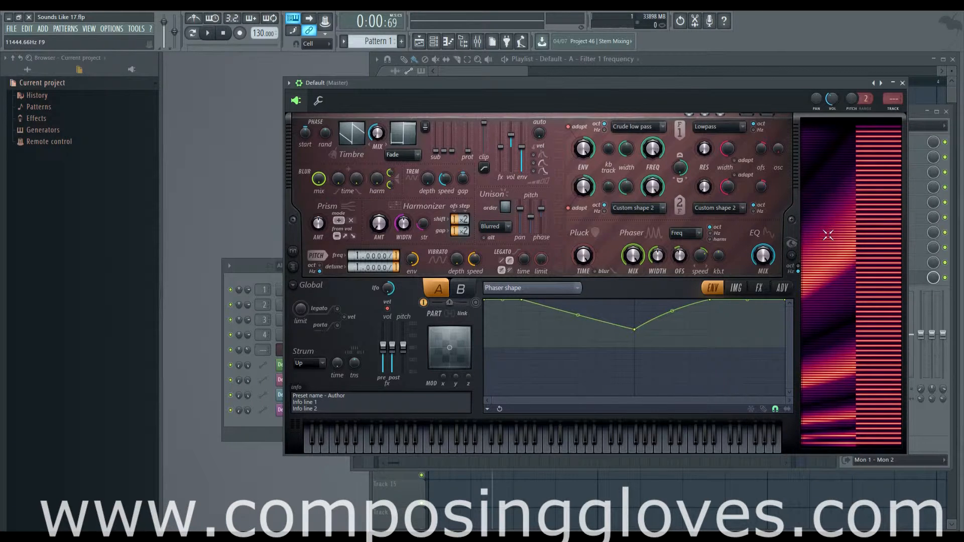
Drop the phaser shape's second point to -1.00 to test a strong downward frequency shift.
drag(827, 234, 832, 306)
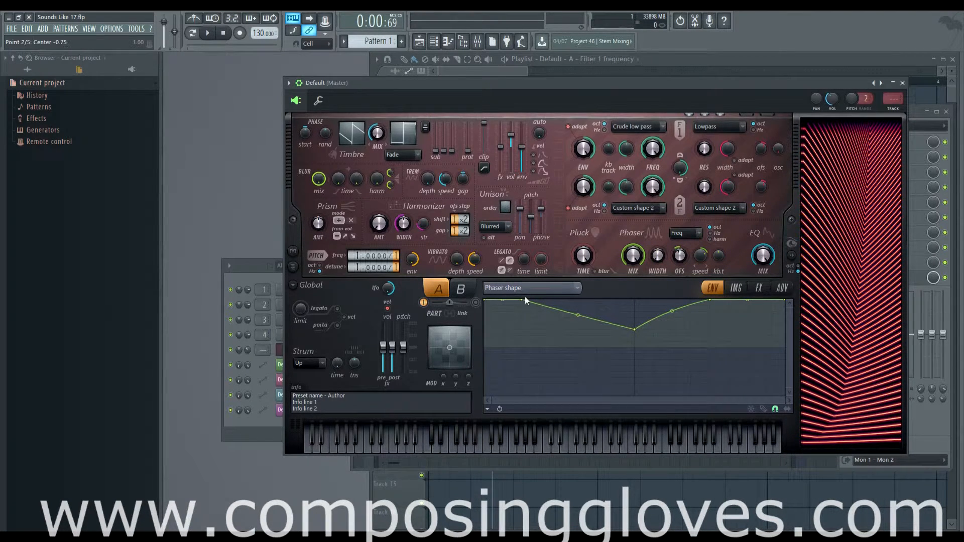
drag(524, 300, 523, 395)
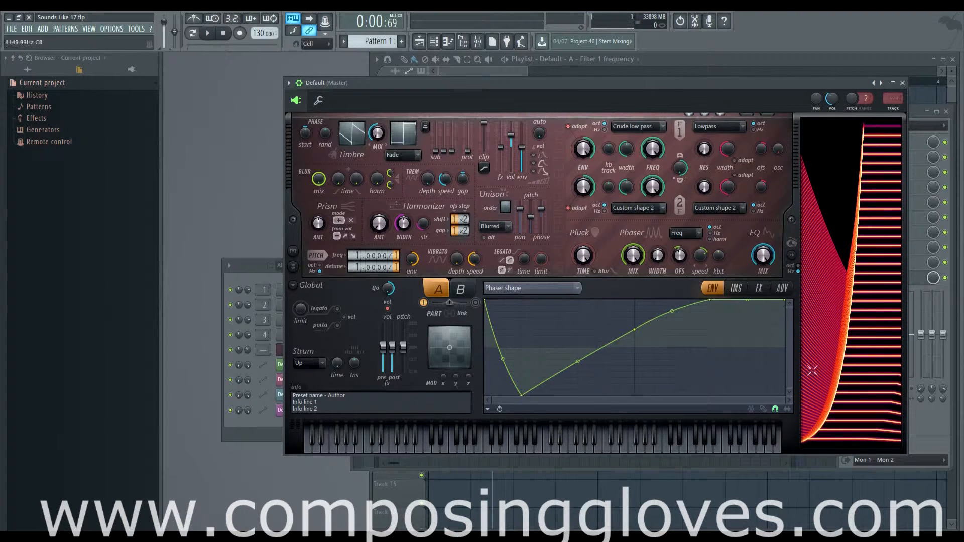
click(683, 232)
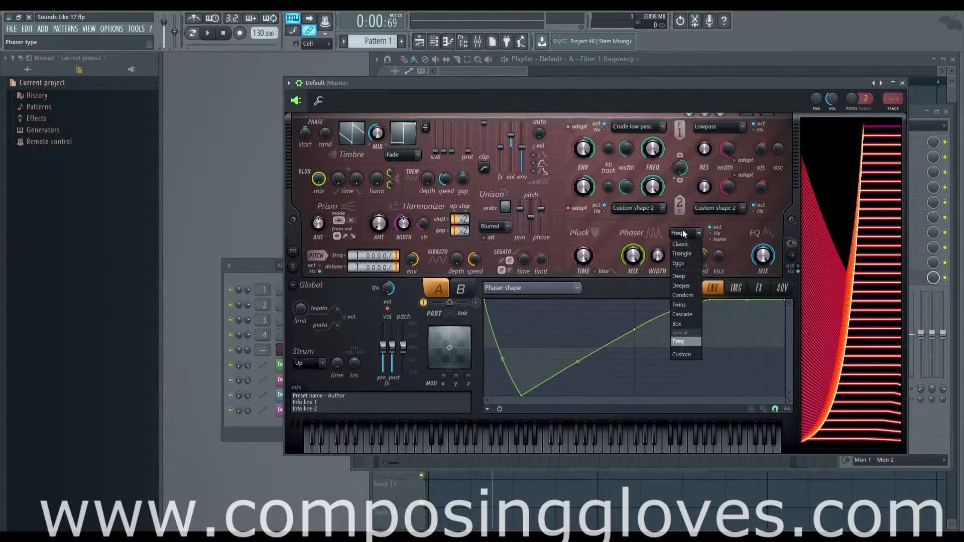
click(683, 233)
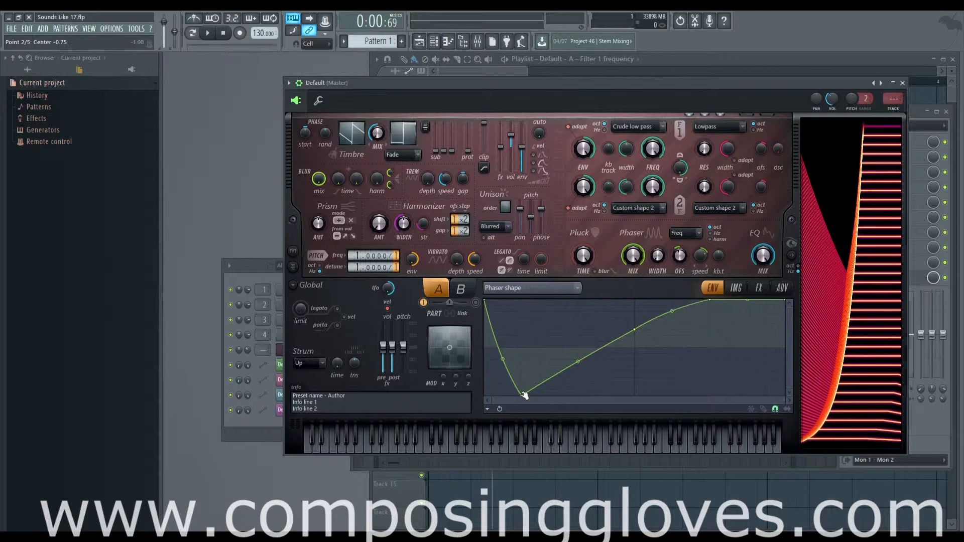
Raise the phaser shape's second point to neutral, add a minimum point near the end, and move the peak before it inward.
drag(522, 395, 540, 347)
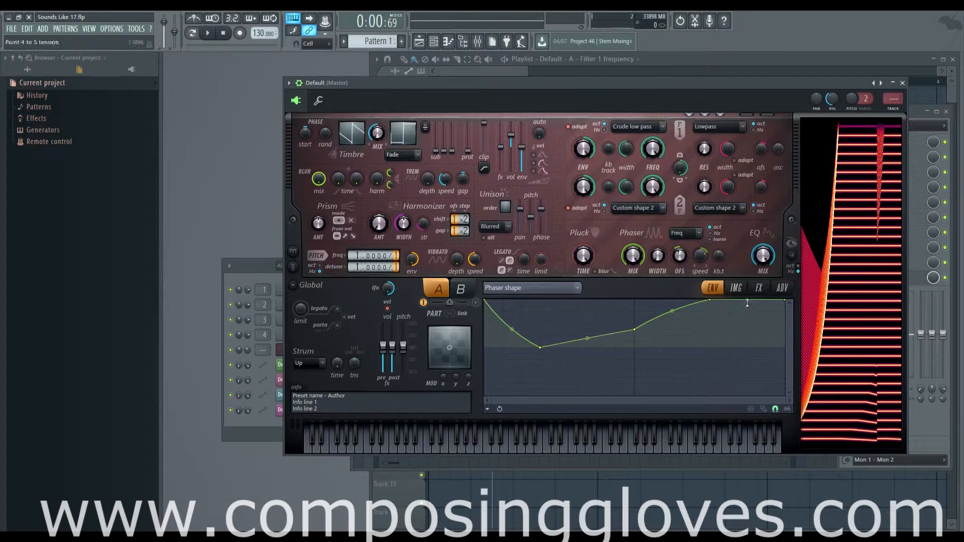
right_click(729, 395)
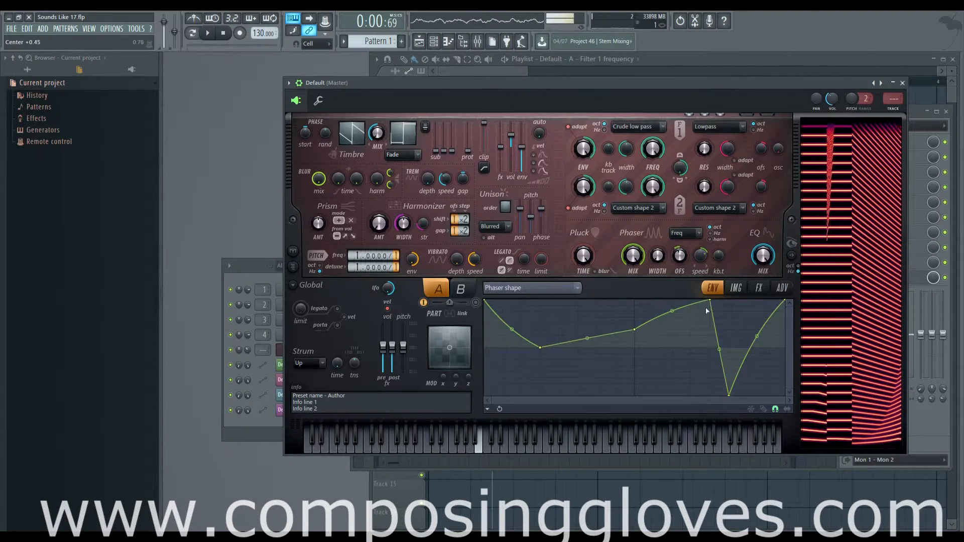
drag(709, 301, 653, 336)
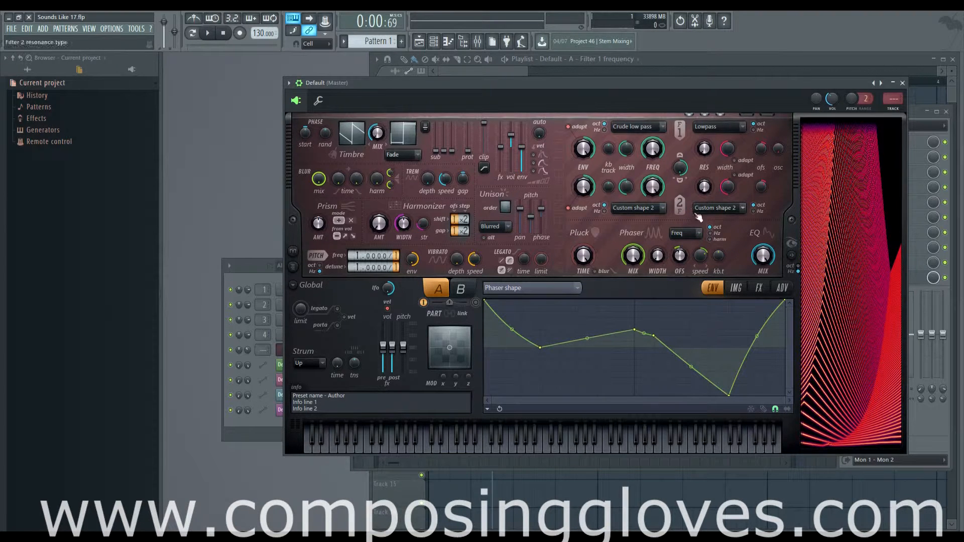
Delete the phaser shape's centre point and the two points after it, and raise the remaining inner point almost to the maximum.
right_click(635, 331)
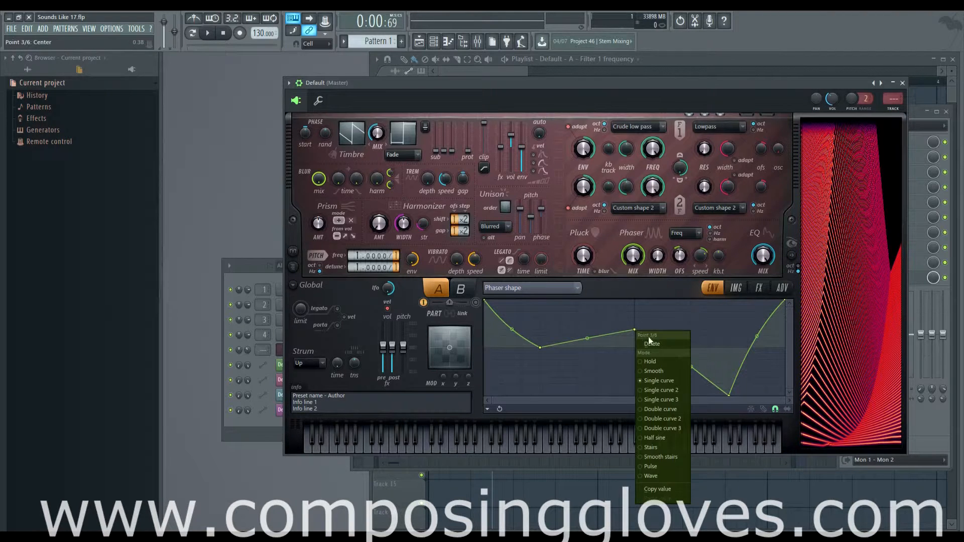
click(684, 344)
right_click(654, 337)
click(698, 350)
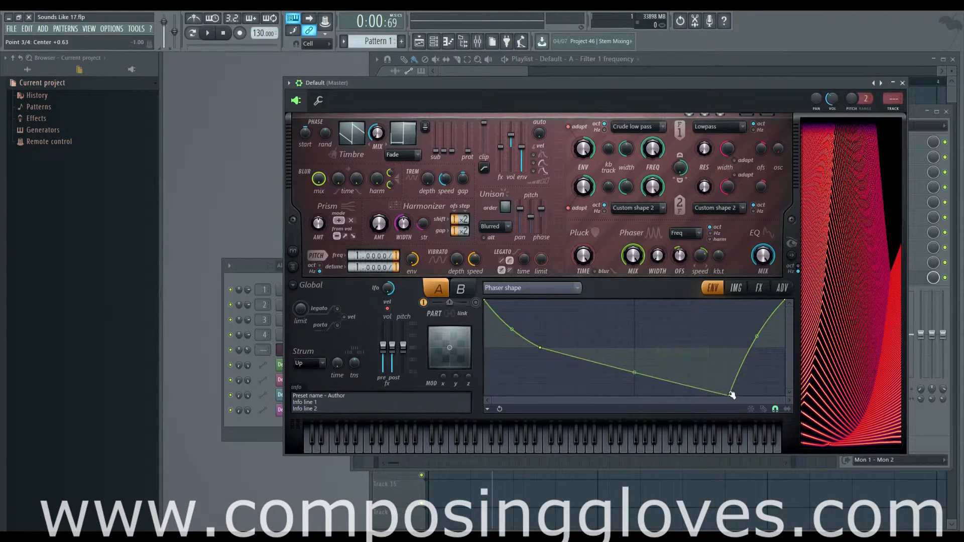
right_click(729, 395)
click(744, 365)
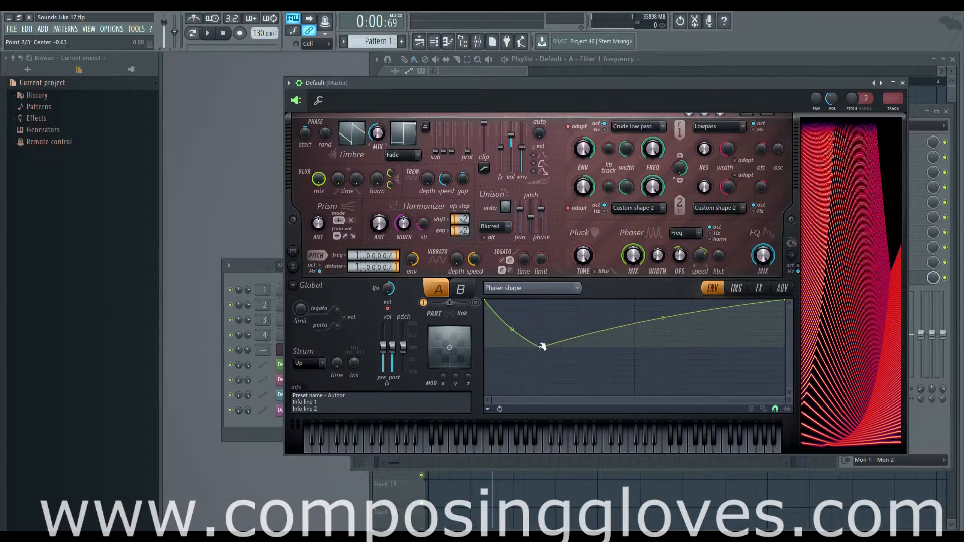
drag(540, 347, 540, 305)
drag(666, 302, 664, 296)
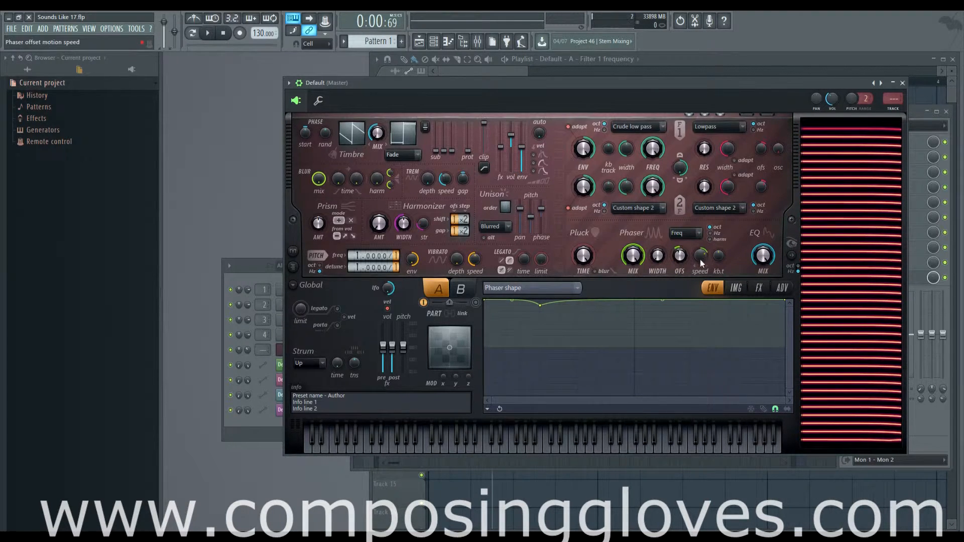
Adjust the phaser's offset motion speed and increase its width to test the Freq type.
drag(700, 266, 700, 263)
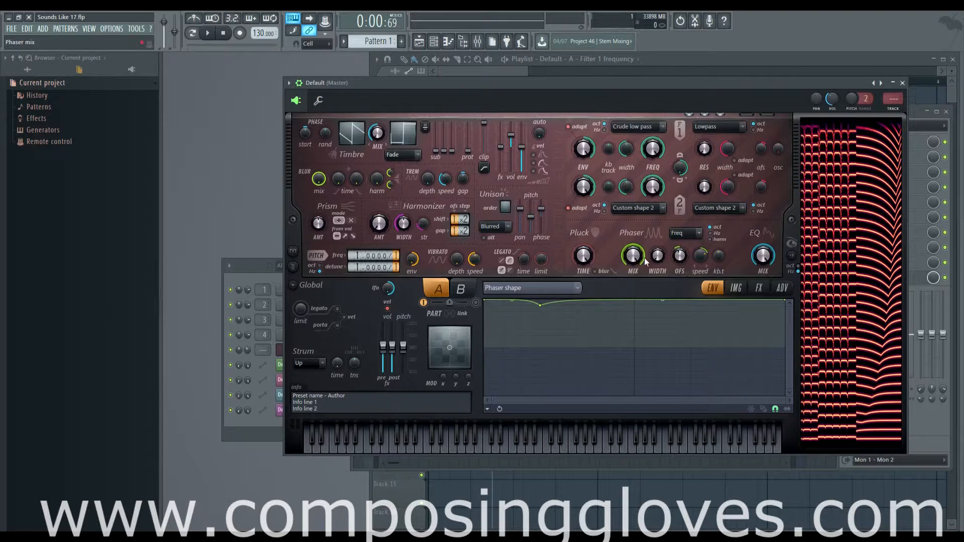
scroll(654, 268, up, 5)
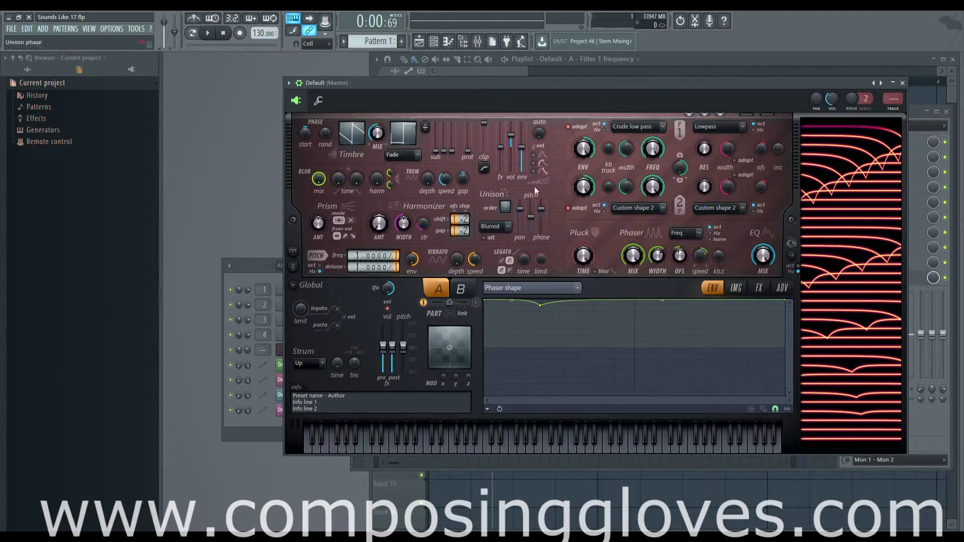
mouse_move(462, 143)
mouse_down()
mouse_move(460, 98)
mouse_move(460, 148)
mouse_up()
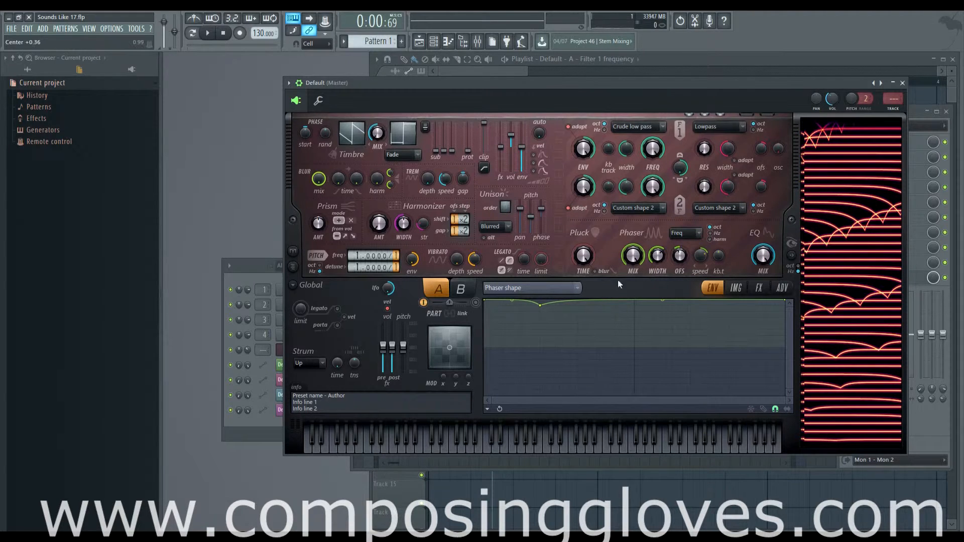
Set the phaser type back to Classic.
click(686, 233)
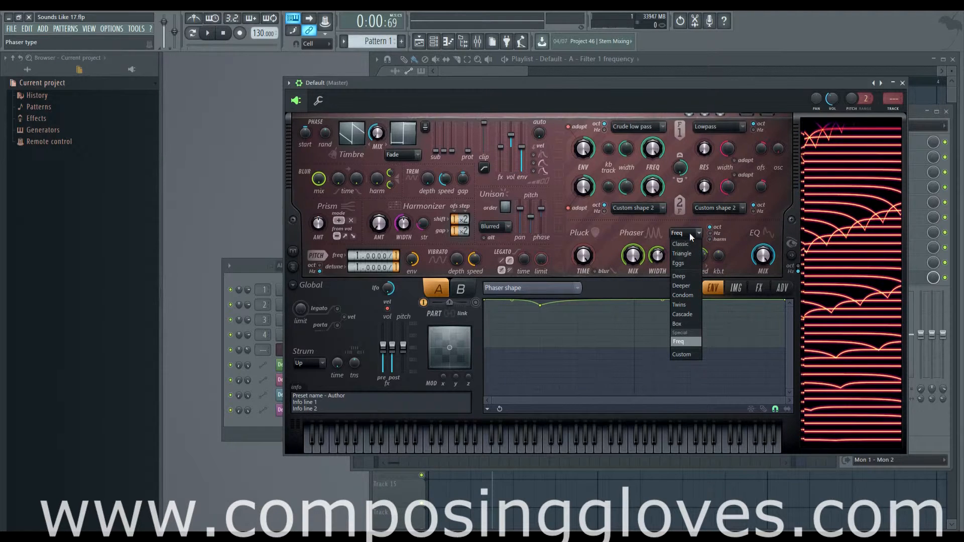
click(691, 243)
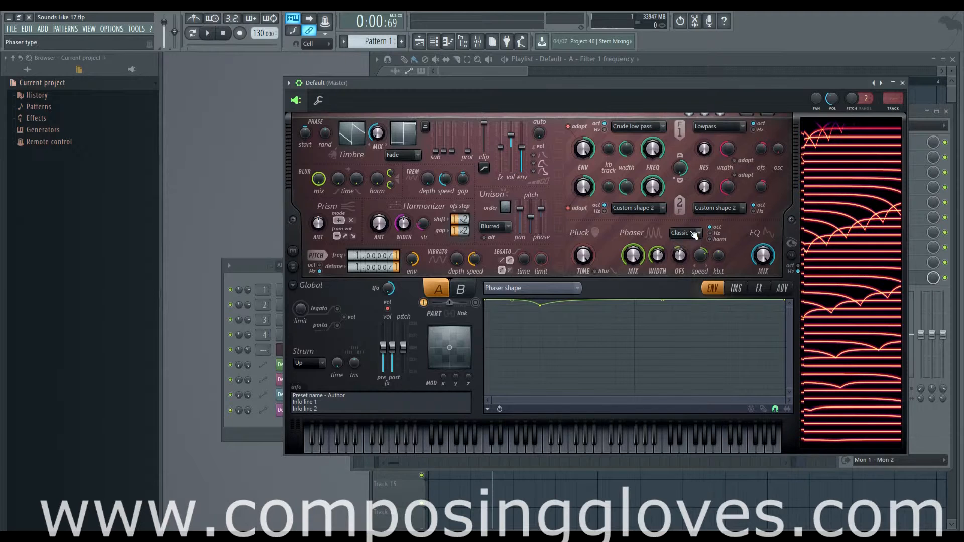